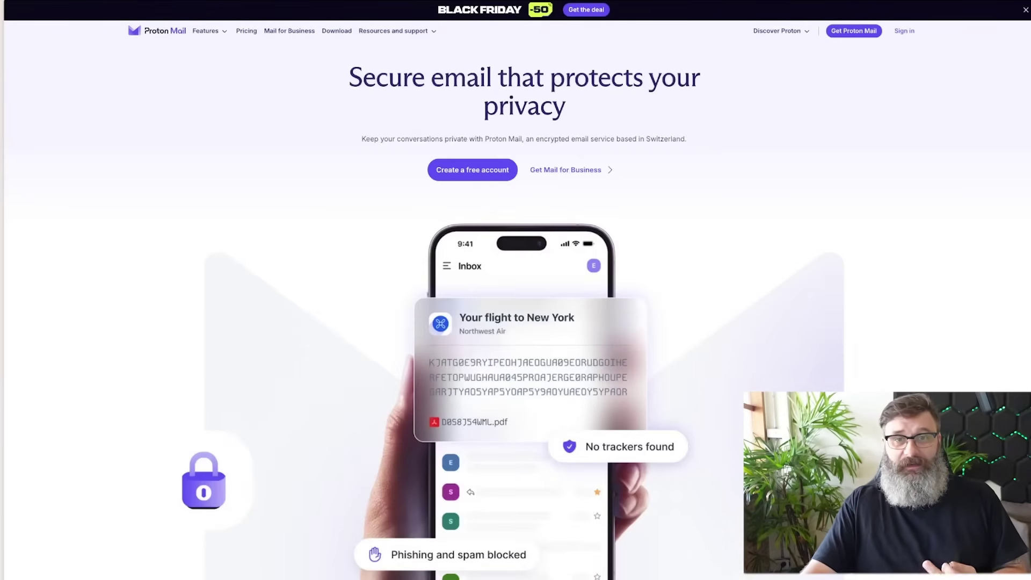
Step: Compare the Zoho Workplace and Mail plan prices, then open the Proton Mail pricing page
{"action": "scroll", "coordinate": [515, 322], "scroll_direction": "down", "scroll_amount": 15}
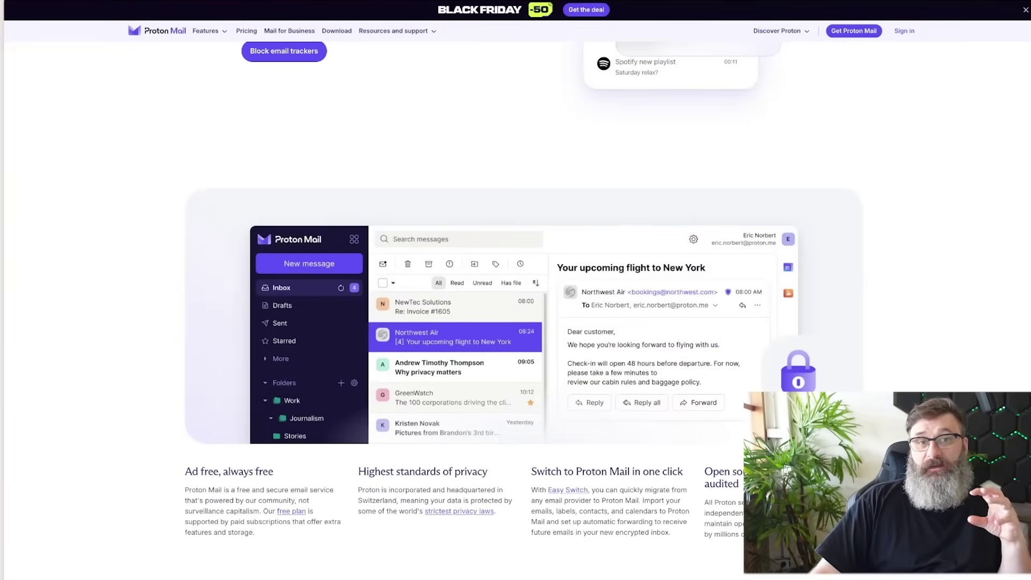
{"action": "scroll", "coordinate": [515, 322], "scroll_direction": "down", "scroll_amount": 15}
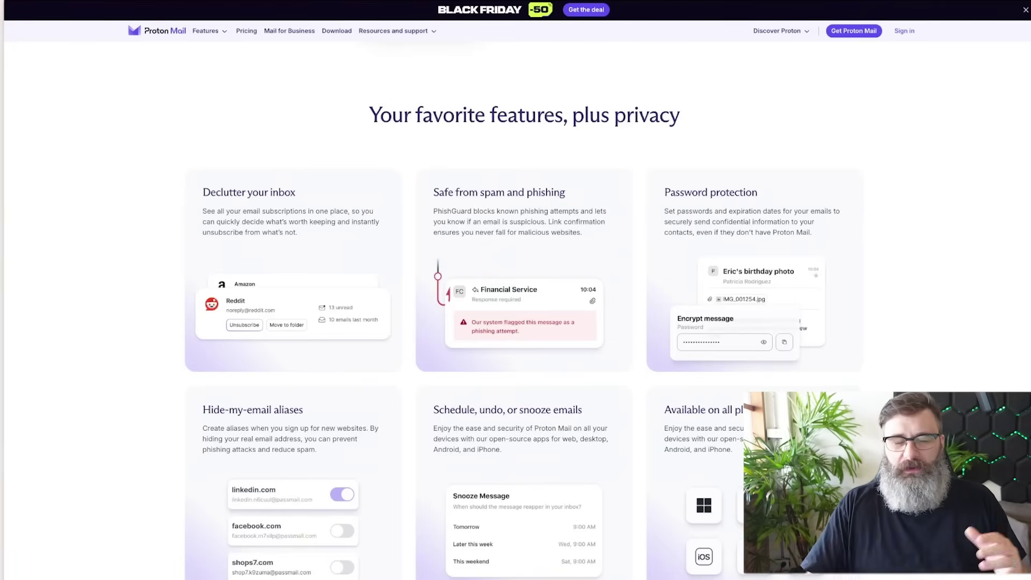
{"action": "key", "text": "Home"}
{"action": "left_click", "coordinate": [247, 30]}
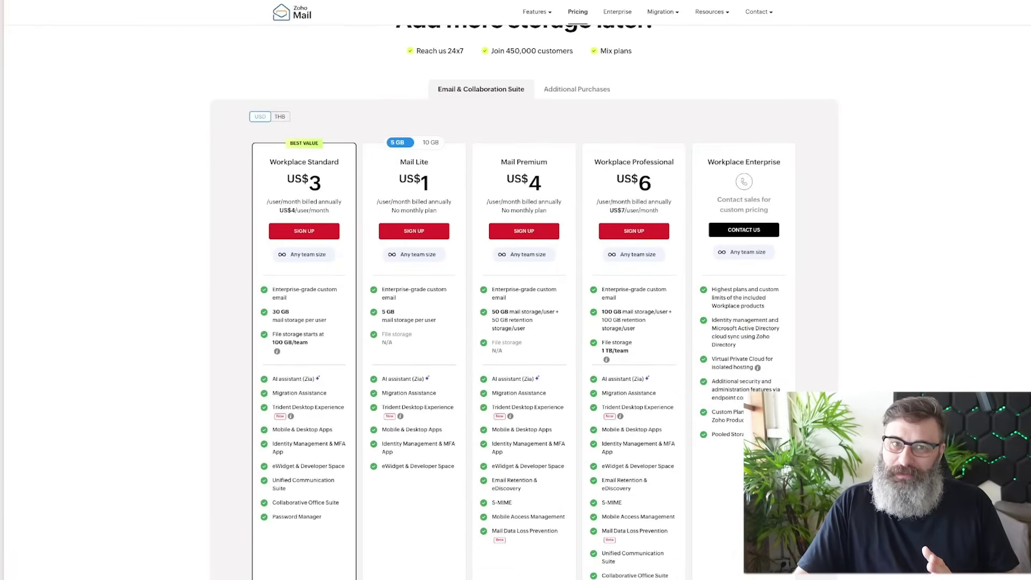
{"action": "scroll", "coordinate": [516, 290], "scroll_direction": "up", "scroll_amount": 3}
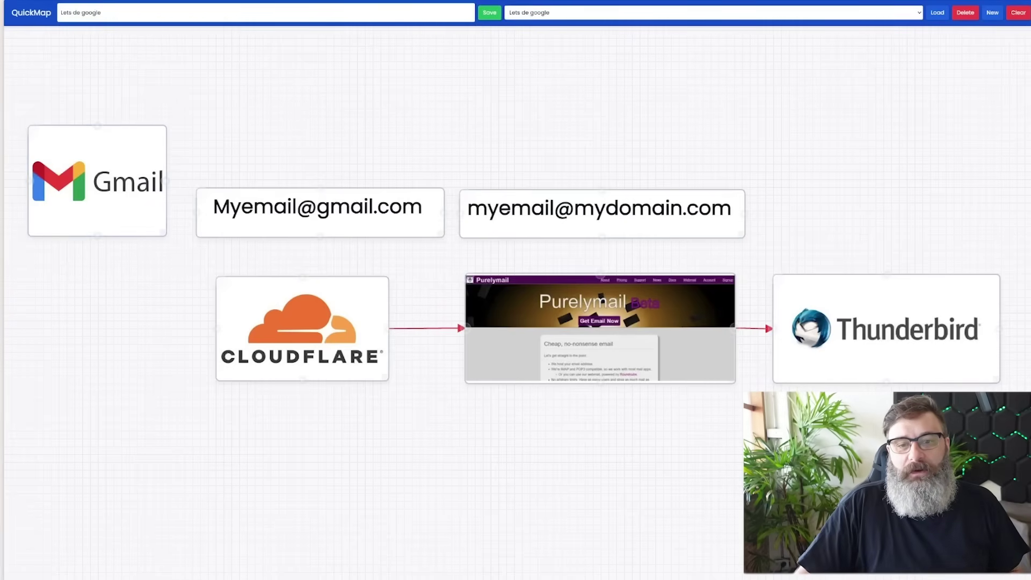
Step: Put Gmail top centre, link it to both addresses, and link those down to Cloudflare and Purelymail
{"action": "left_click_drag", "start_coordinate": [97, 181], "coordinate": [468, 105]}
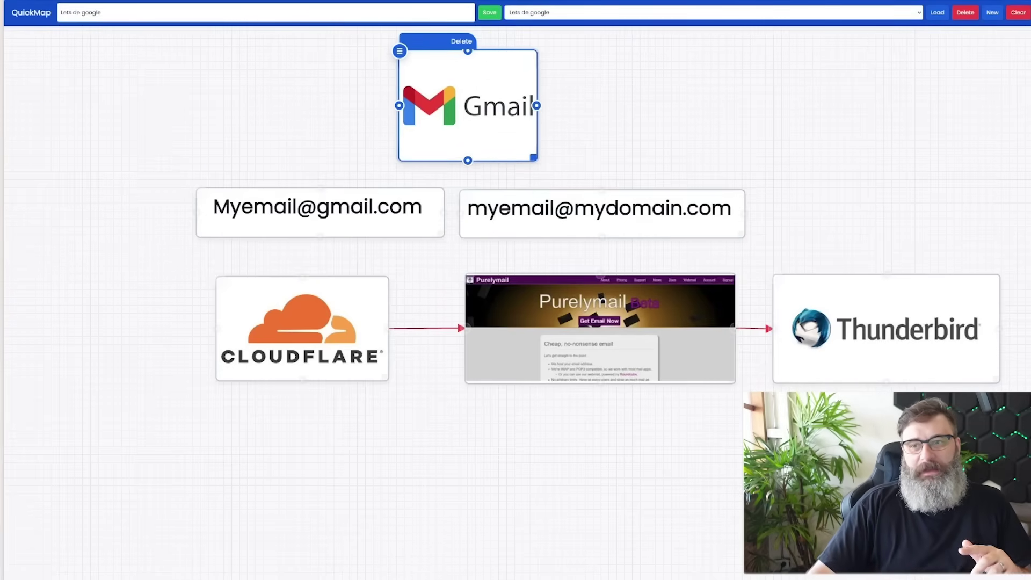
{"action": "left_click_drag", "start_coordinate": [399, 105], "coordinate": [320, 185]}
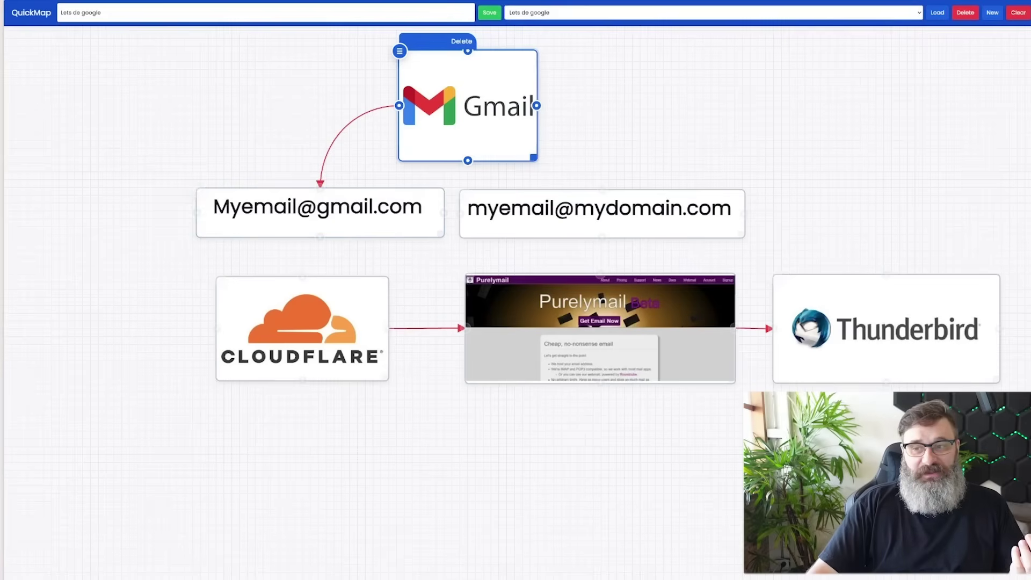
{"action": "left_click_drag", "start_coordinate": [536, 106], "coordinate": [602, 190]}
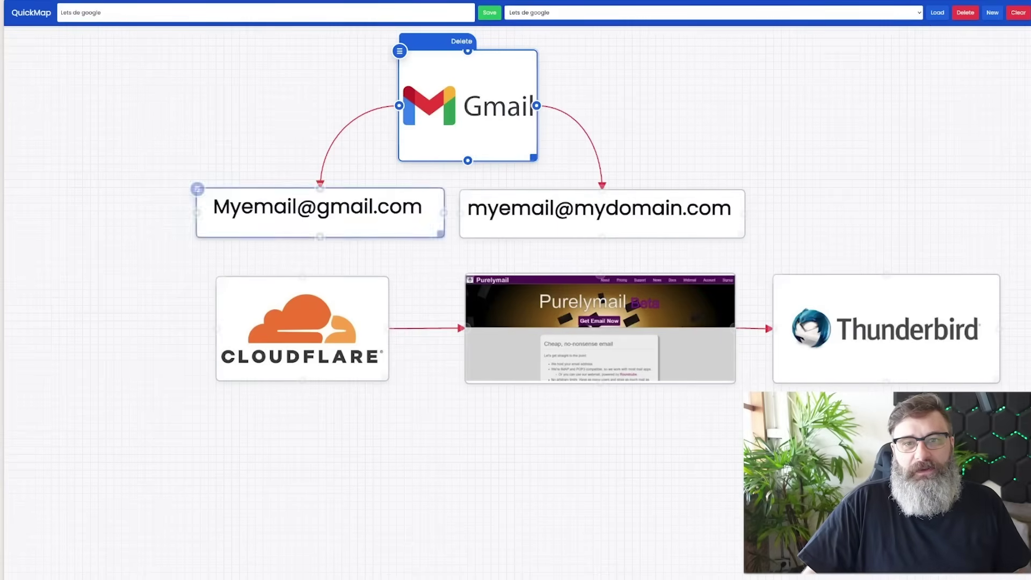
{"action": "left_click_drag", "start_coordinate": [320, 237], "coordinate": [302, 276]}
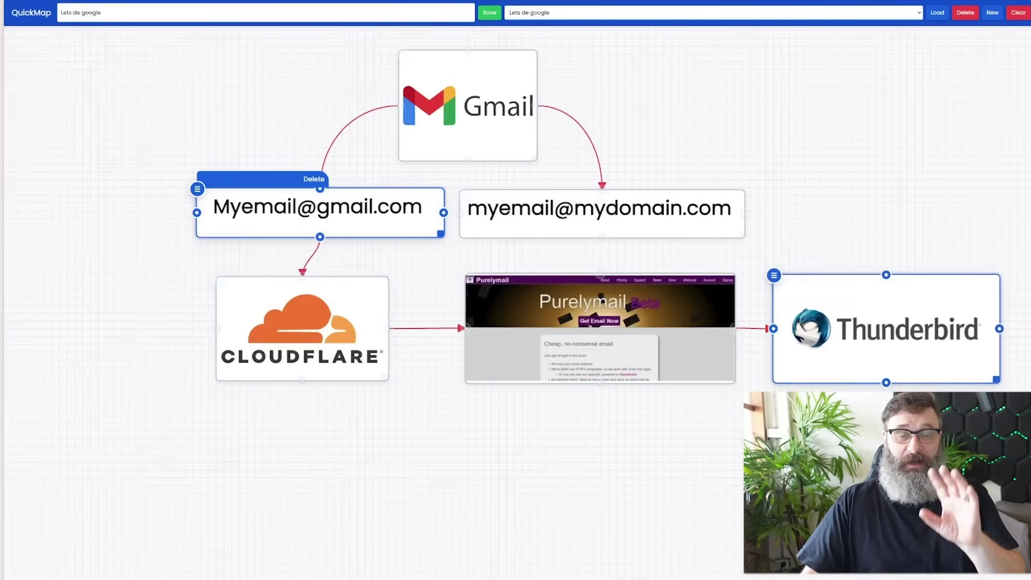
{"action": "key", "text": "Escape"}
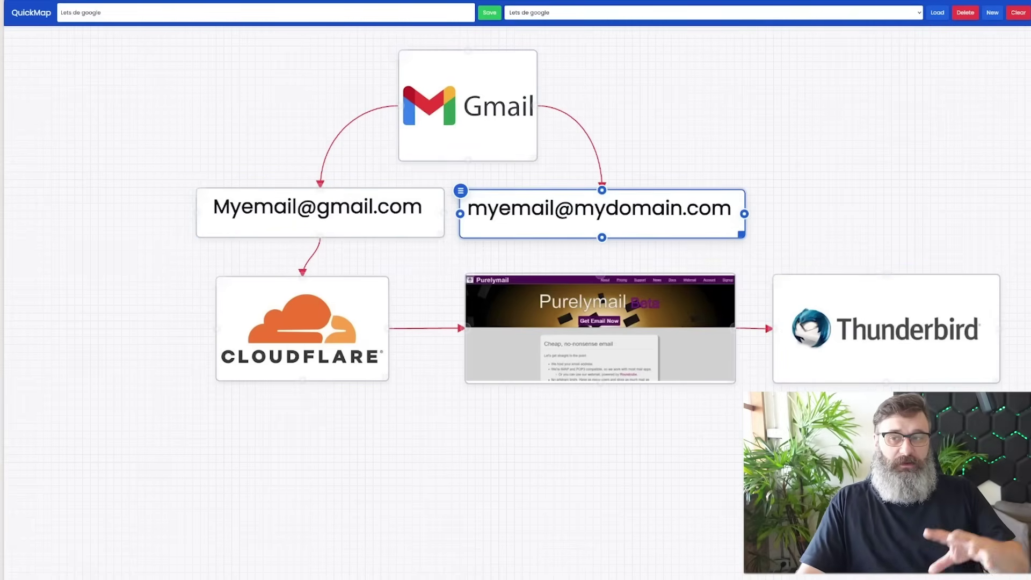
{"action": "left_click", "coordinate": [596, 226]}
{"action": "left_click_drag", "start_coordinate": [602, 237], "coordinate": [599, 277]}
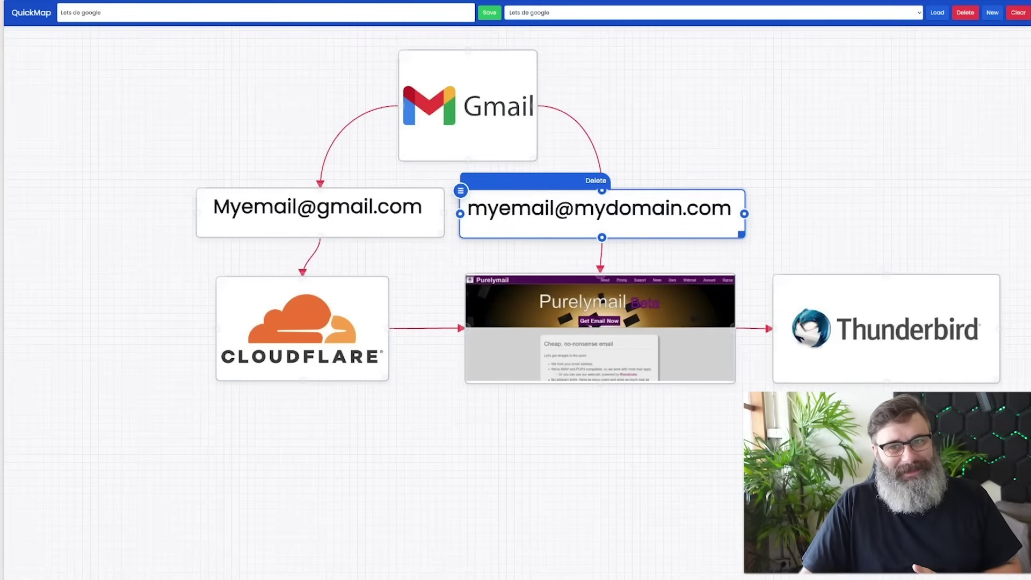
{"action": "left_click_drag", "start_coordinate": [886, 354], "coordinate": [890, 353]}
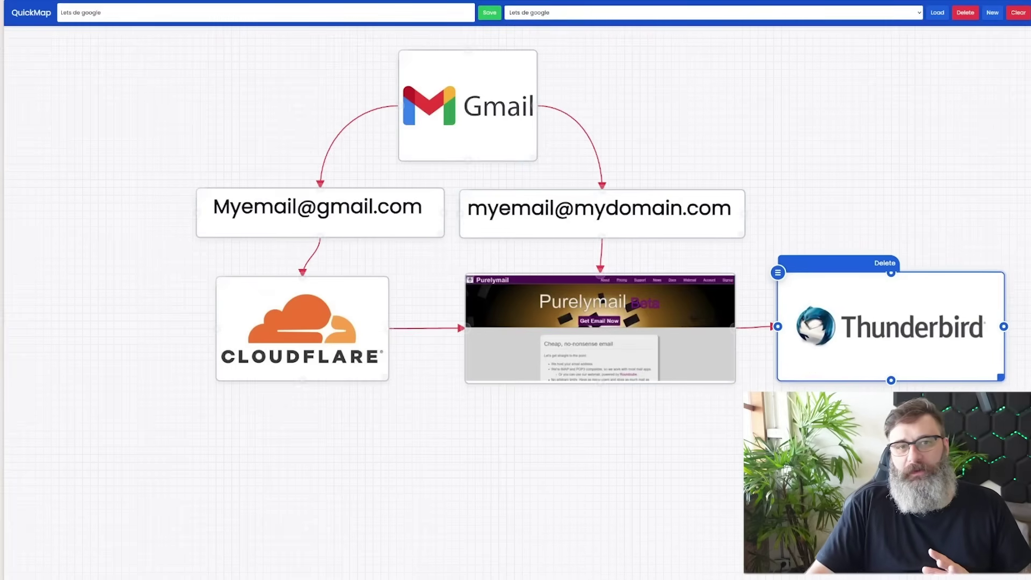
{"action": "key", "text": "Escape"}
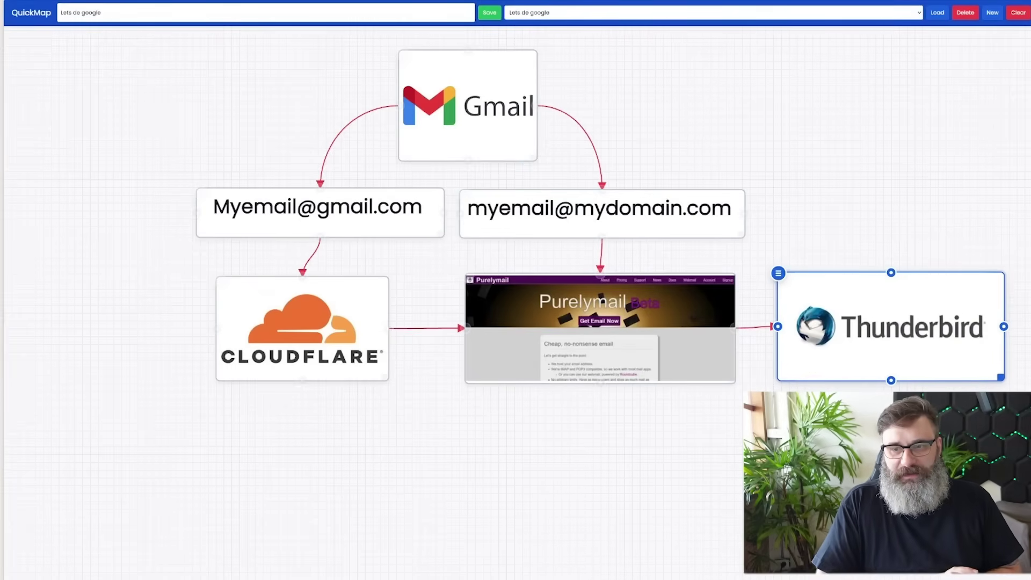
{"action": "left_click", "coordinate": [891, 349]}
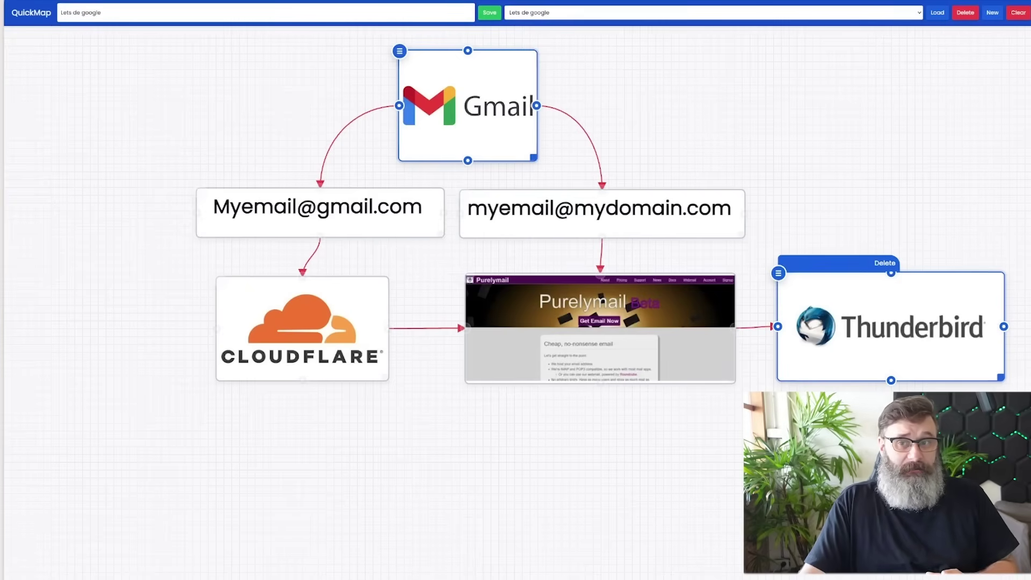
{"action": "left_click_drag", "start_coordinate": [320, 212], "coordinate": [303, 207]}
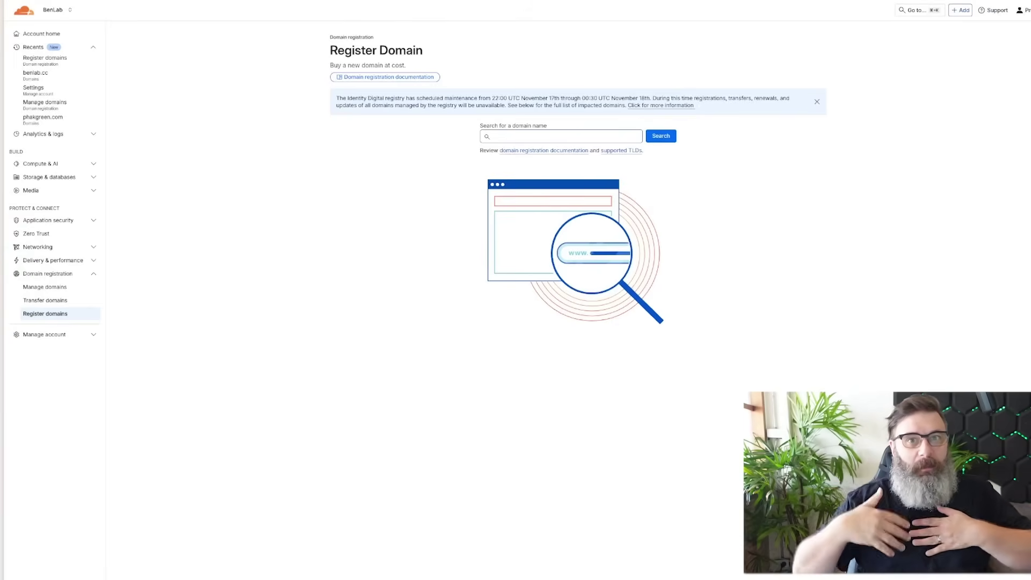
Step: Search whether the domain yournameis.com is available to register
{"action": "left_click", "coordinate": [561, 136]}
{"action": "type", "text": "your"}
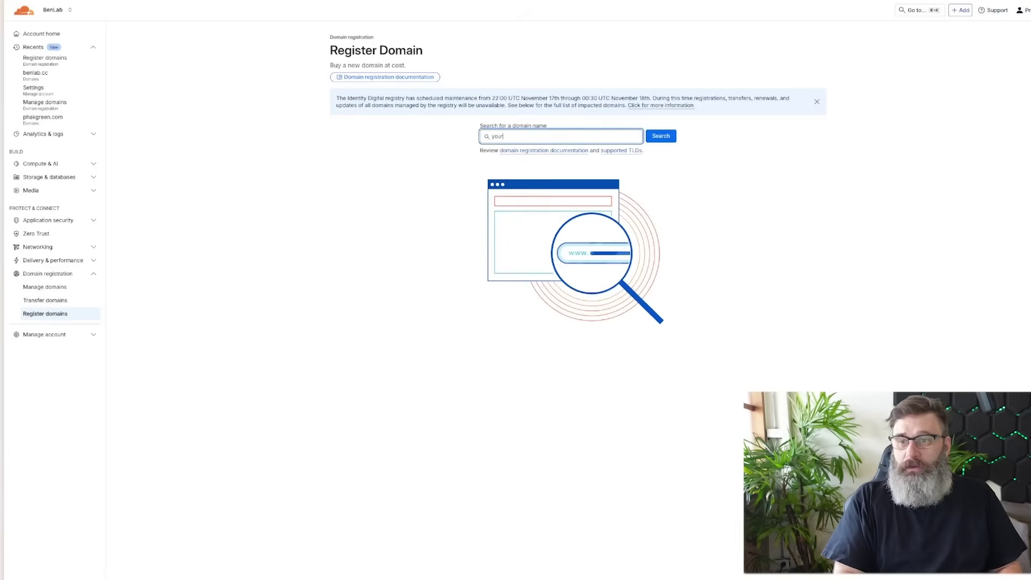
{"action": "type", "text": "nameis.cc"}
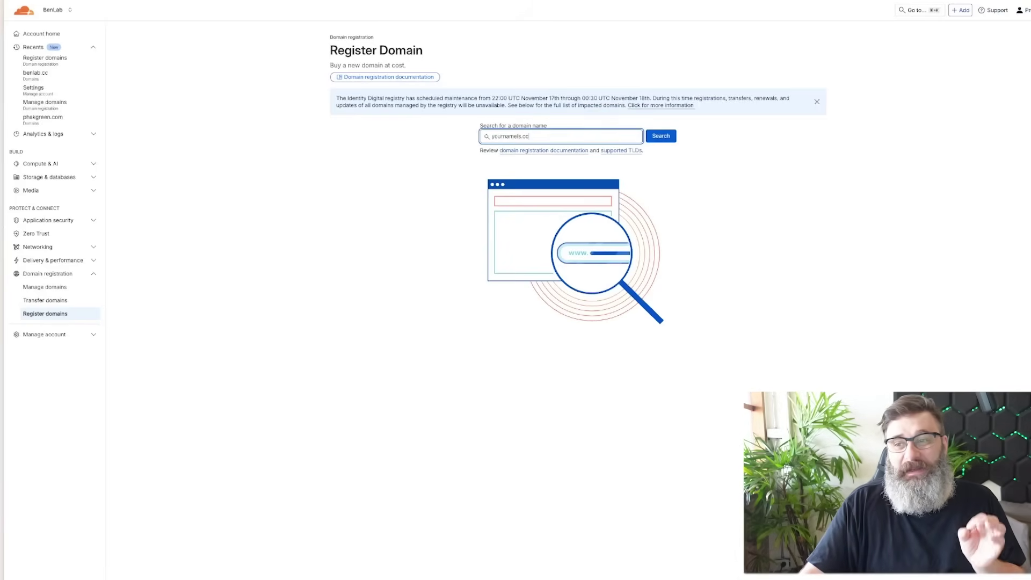
{"action": "key", "text": "Return"}
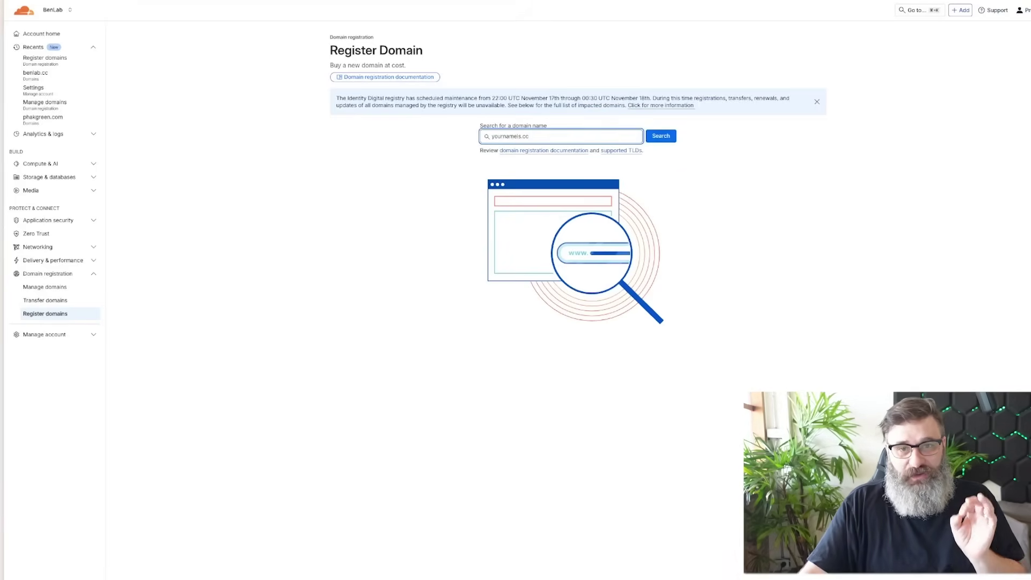
{"action": "type", "text": "om"}
{"action": "key", "text": "Return"}
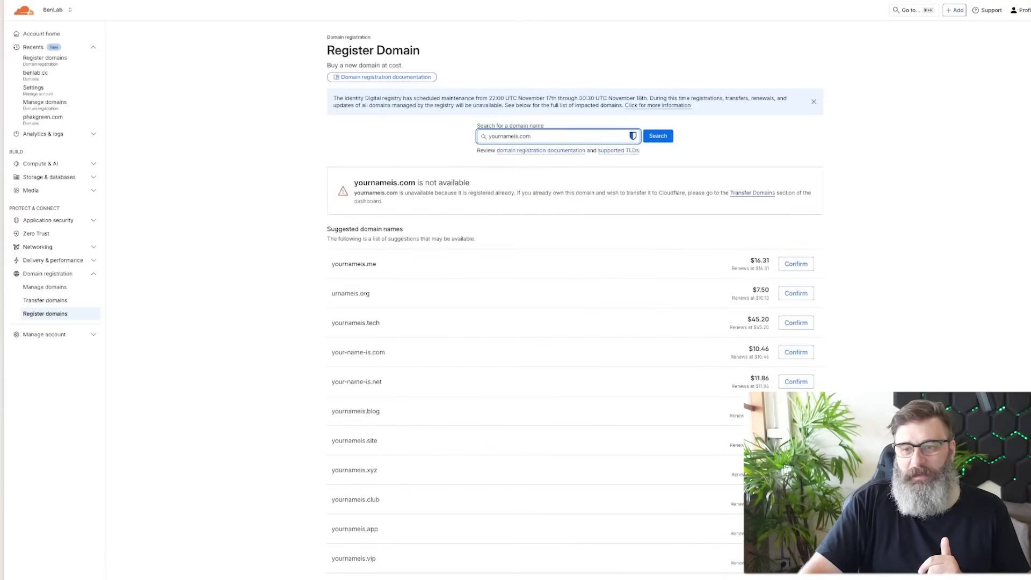
{"action": "left_click_drag", "start_coordinate": [332, 264], "coordinate": [376, 263]}
{"action": "left_click", "coordinate": [763, 261]}
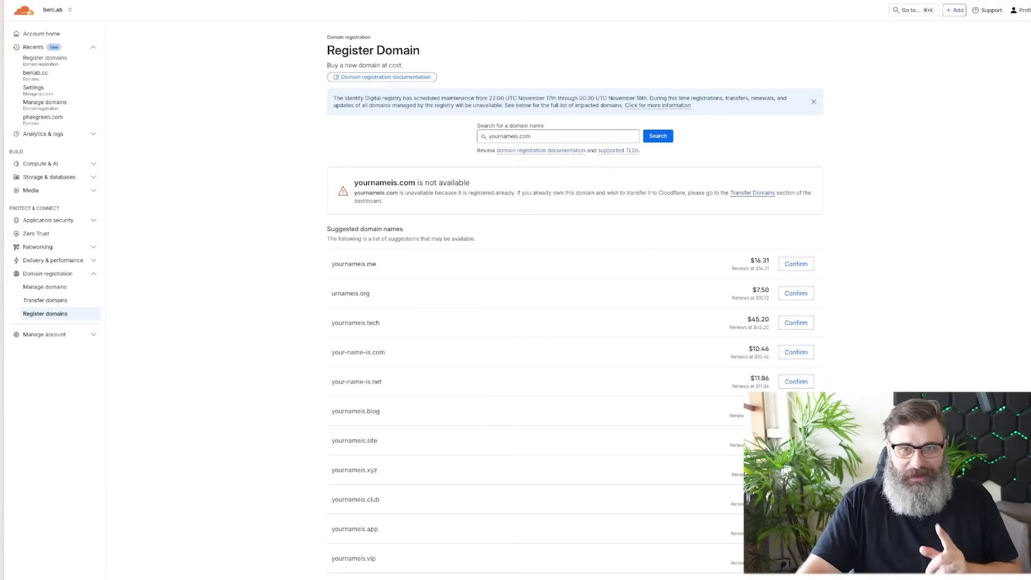
Step: Search for yournameis.cc instead, which shows as available for $8.00
{"action": "left_click", "coordinate": [529, 137]}
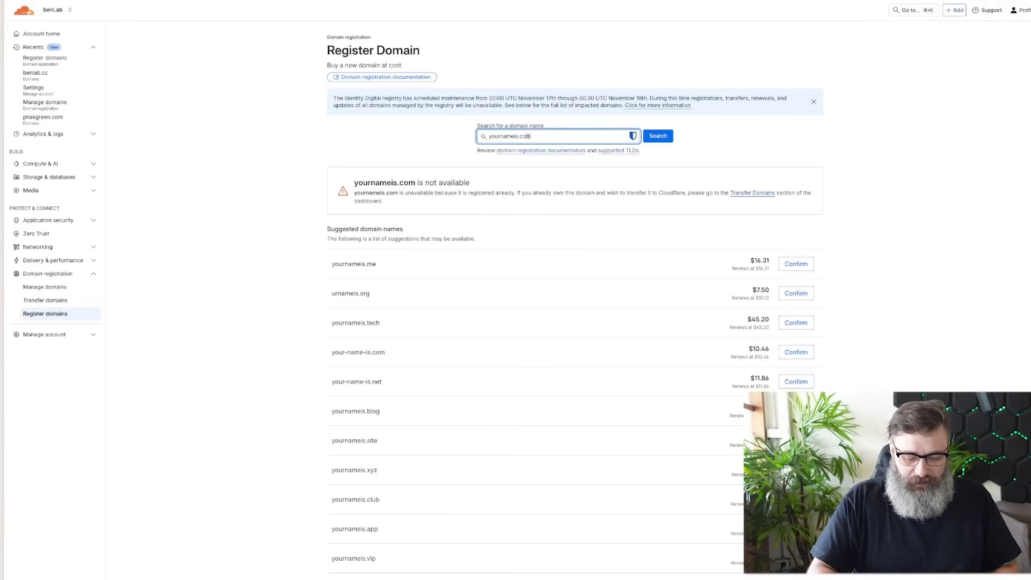
{"action": "key", "text": "BackSpace"}
{"action": "key", "text": "BackSpace"}
{"action": "type", "text": "c"}
{"action": "key", "text": "Return"}
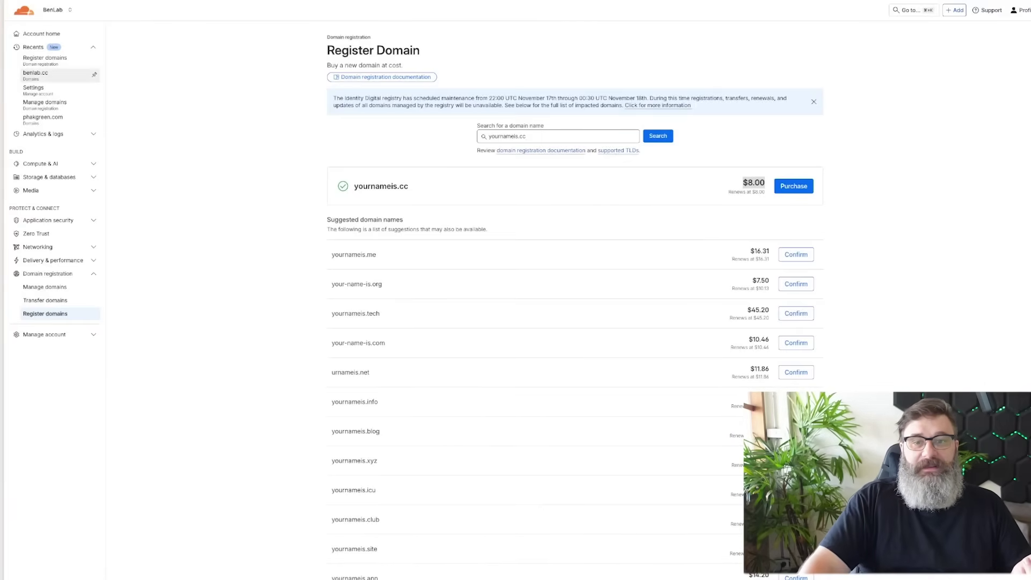
Step: Open the DNS Records page for benlab.cc
{"action": "left_click", "coordinate": [36, 74]}
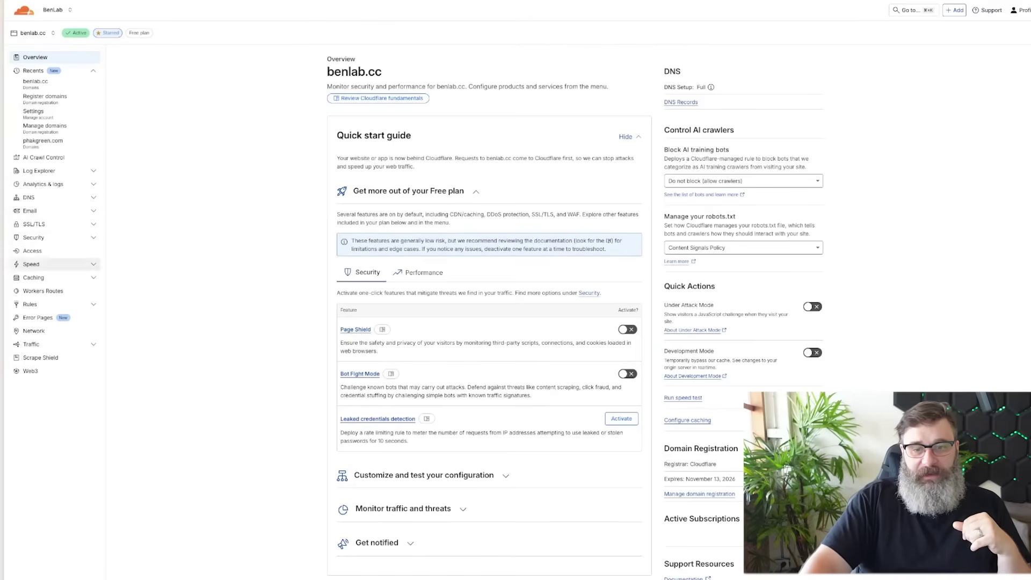
{"action": "left_click", "coordinate": [54, 197]}
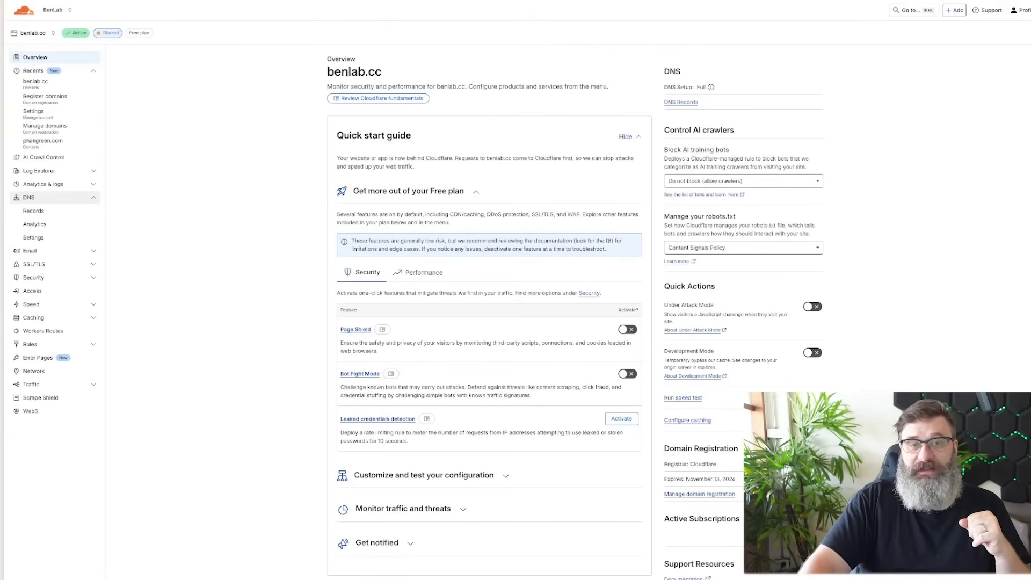
{"action": "left_click", "coordinate": [33, 210]}
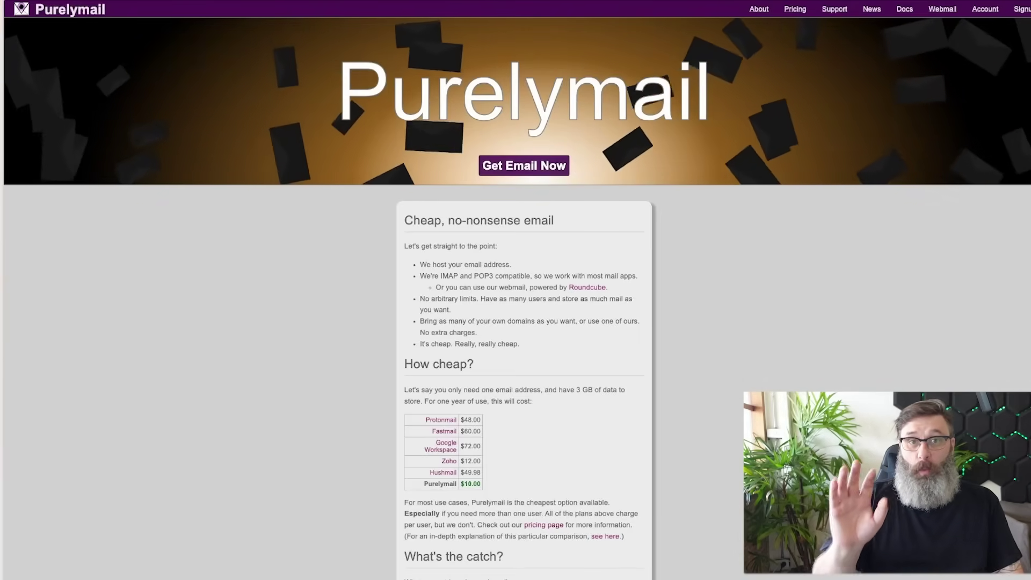
Step: Open the Purelymail pricing page
{"action": "left_click", "coordinate": [794, 9]}
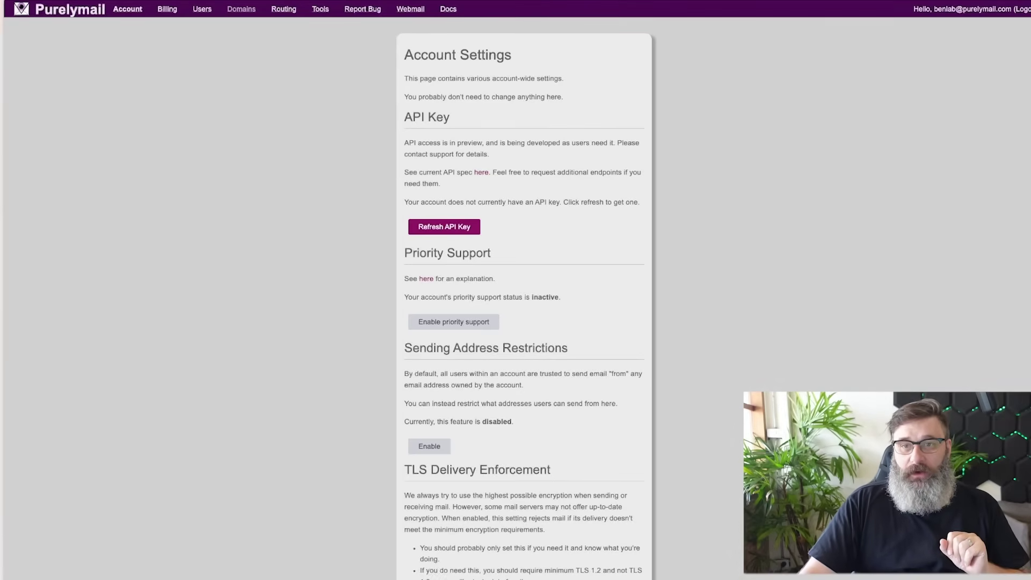
Step: Add benlab.cc as a new Purelymail domain and run its DNS check, which fails
{"action": "left_click", "coordinate": [241, 9]}
{"action": "left_click", "coordinate": [449, 140]}
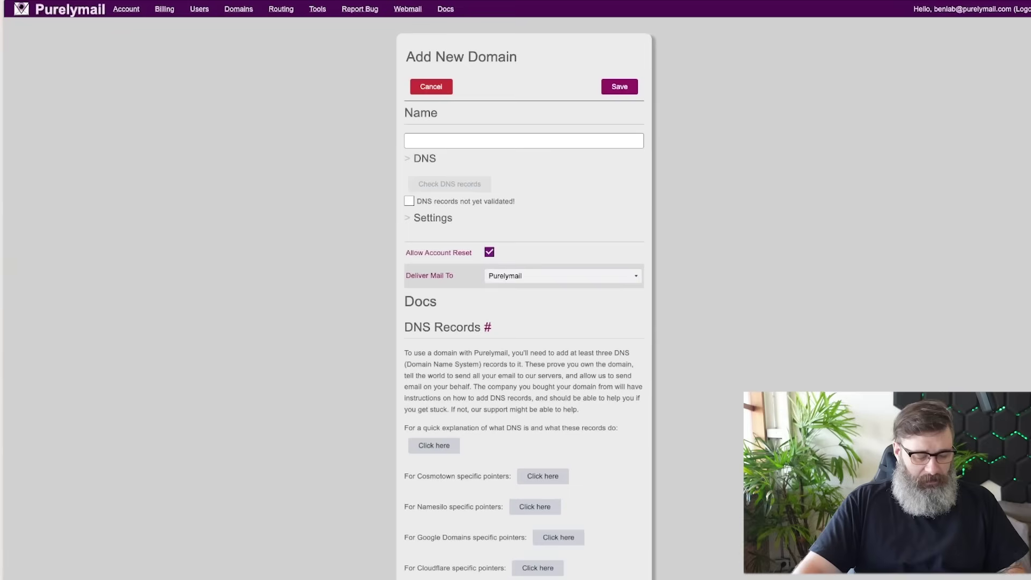
{"action": "type", "text": "benlab.cc"}
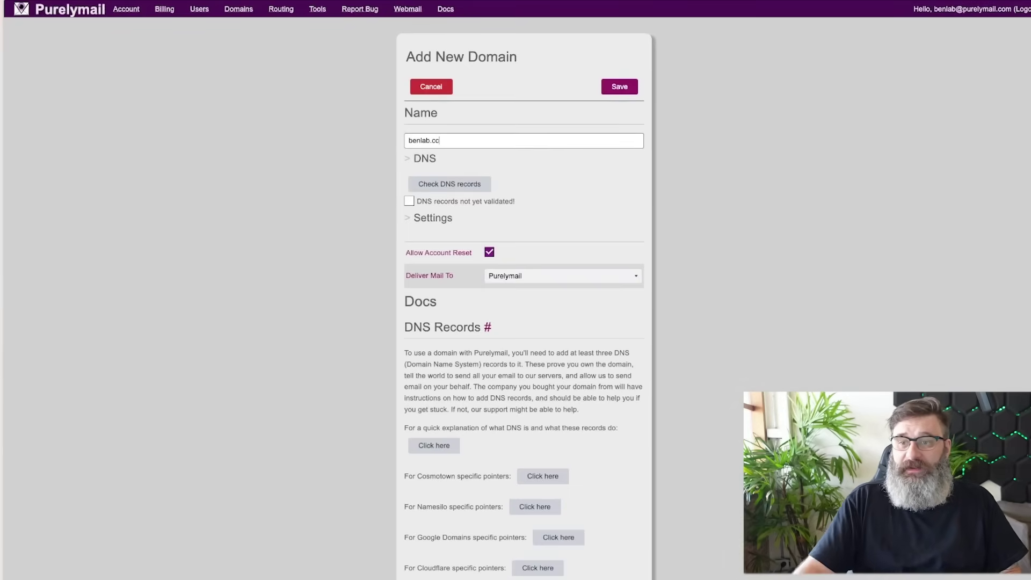
{"action": "key", "text": "Return"}
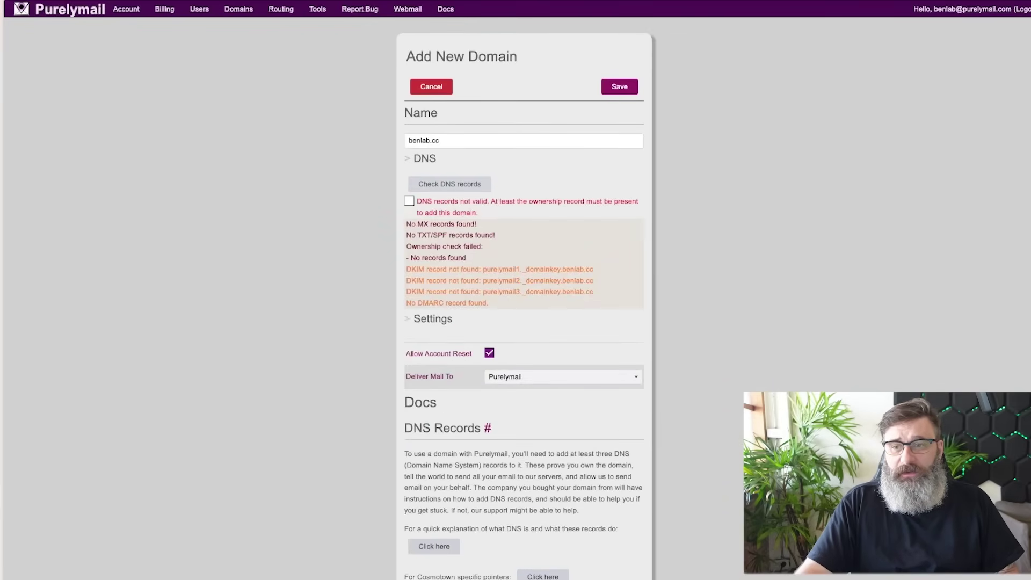
{"action": "left_click_drag", "start_coordinate": [417, 200], "coordinate": [478, 212]}
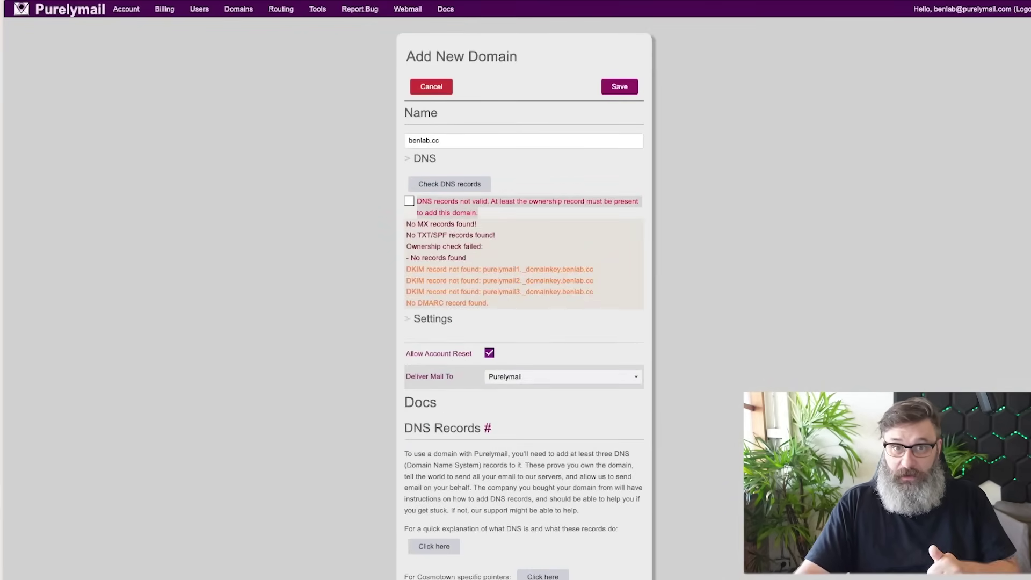
Step: Select the MX record value mailserver.purelymail.com. from the DNS instructions
{"action": "scroll", "coordinate": [516, 290], "scroll_direction": "down", "scroll_amount": 10}
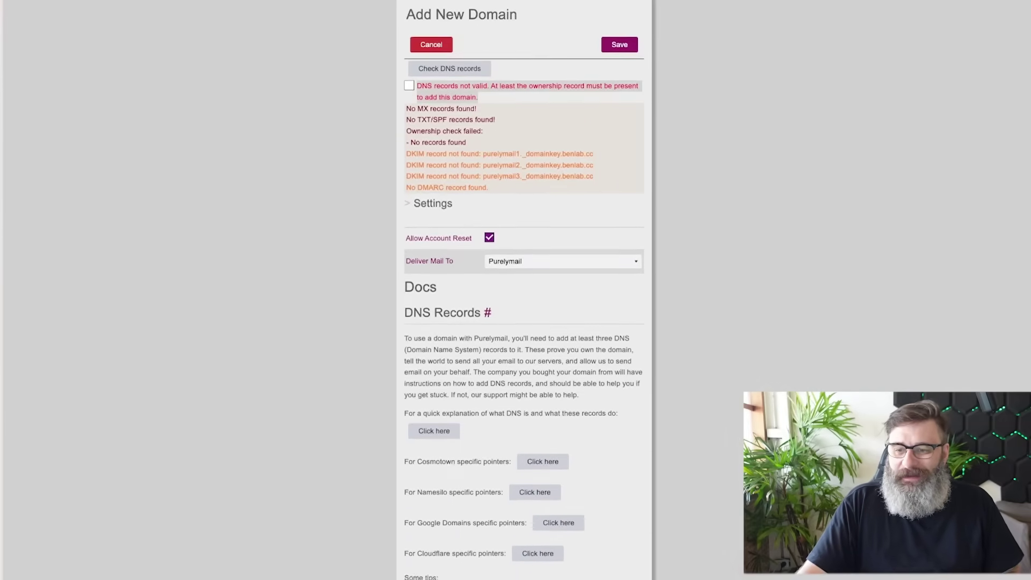
{"action": "scroll", "coordinate": [523, 290], "scroll_direction": "down", "scroll_amount": 2}
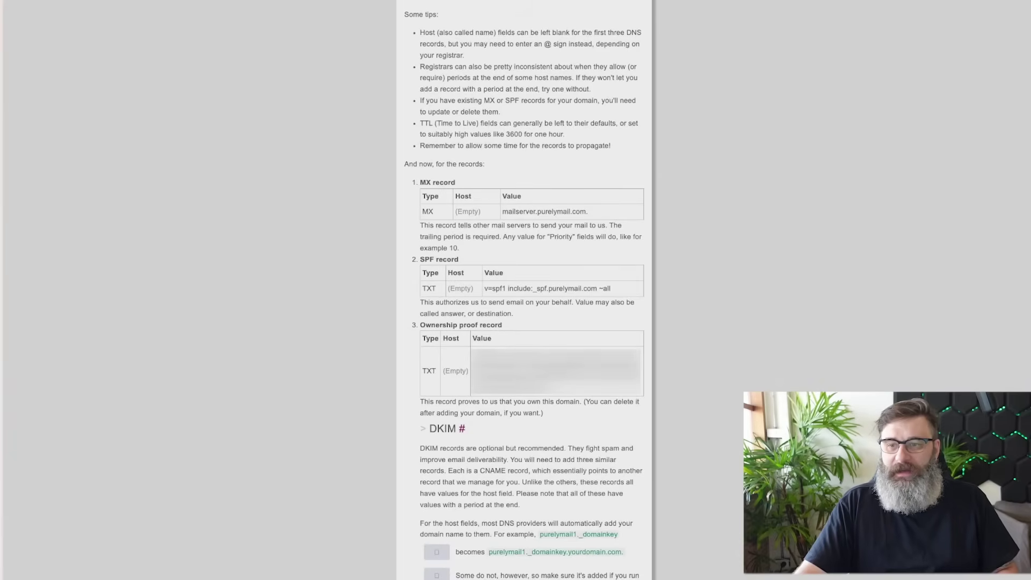
{"action": "triple_click", "coordinate": [544, 211]}
{"action": "key", "text": "ctrl+c"}
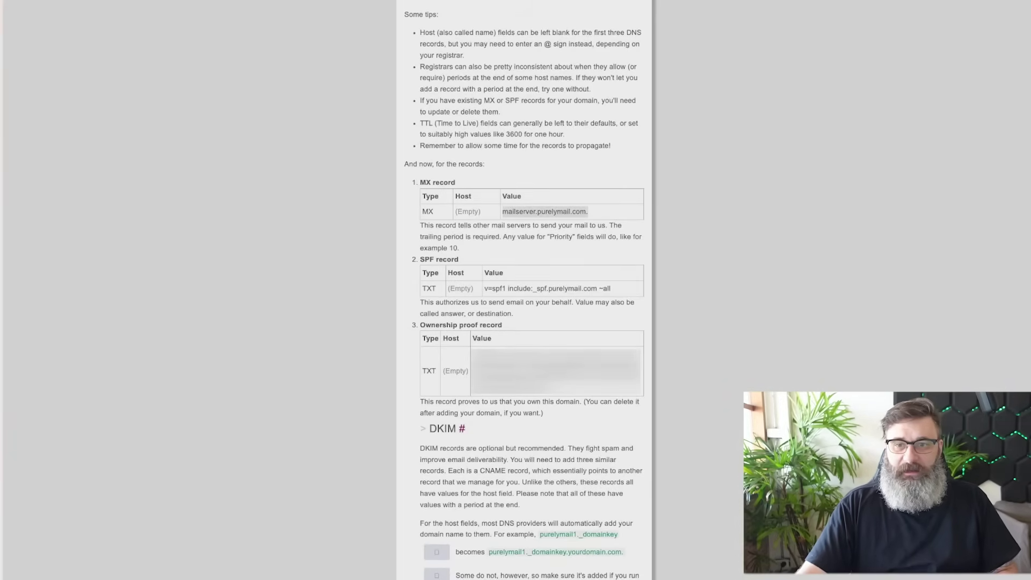
Step: Add an MX record on @ pointing to mailserver.purelymail.com. with priority 10
{"action": "key", "text": "alt+Tab"}
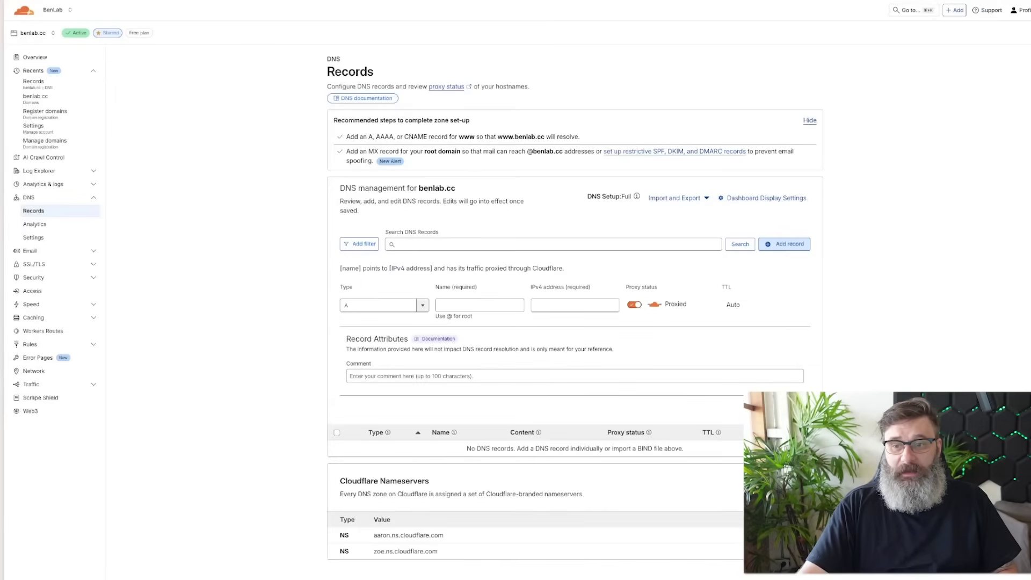
{"action": "left_click", "coordinate": [379, 305]}
{"action": "type", "text": "mx"}
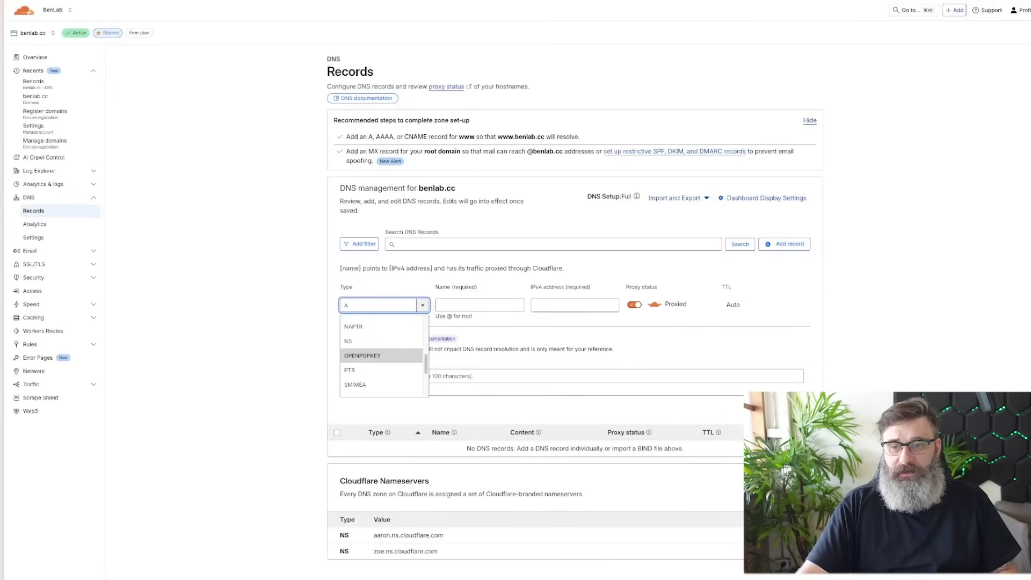
{"action": "key", "text": "Return"}
{"action": "type", "text": "@"}
{"action": "key", "text": "Tab"}
{"action": "key", "text": "ctrl+v"}
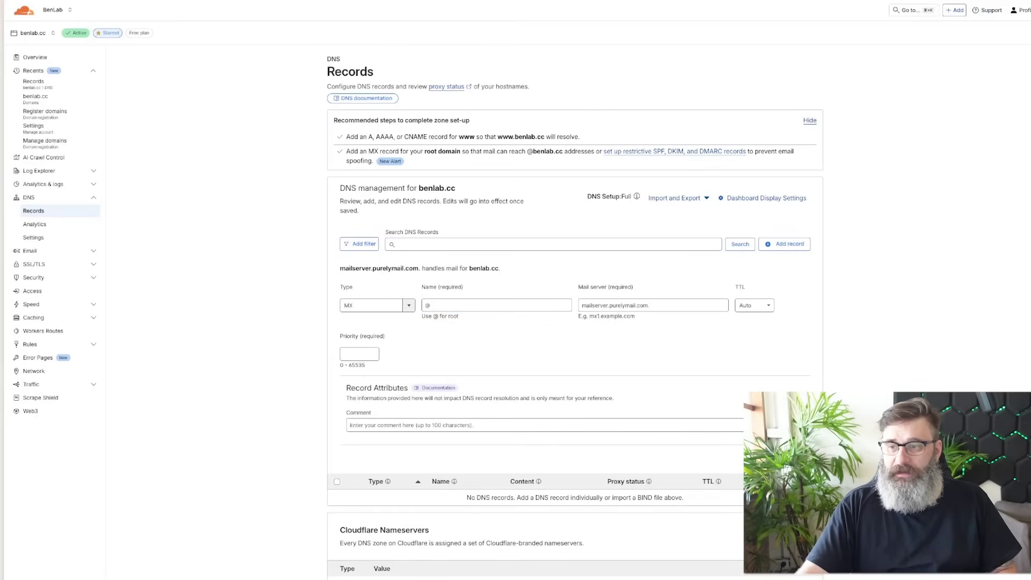
{"action": "key", "text": "alt+Tab"}
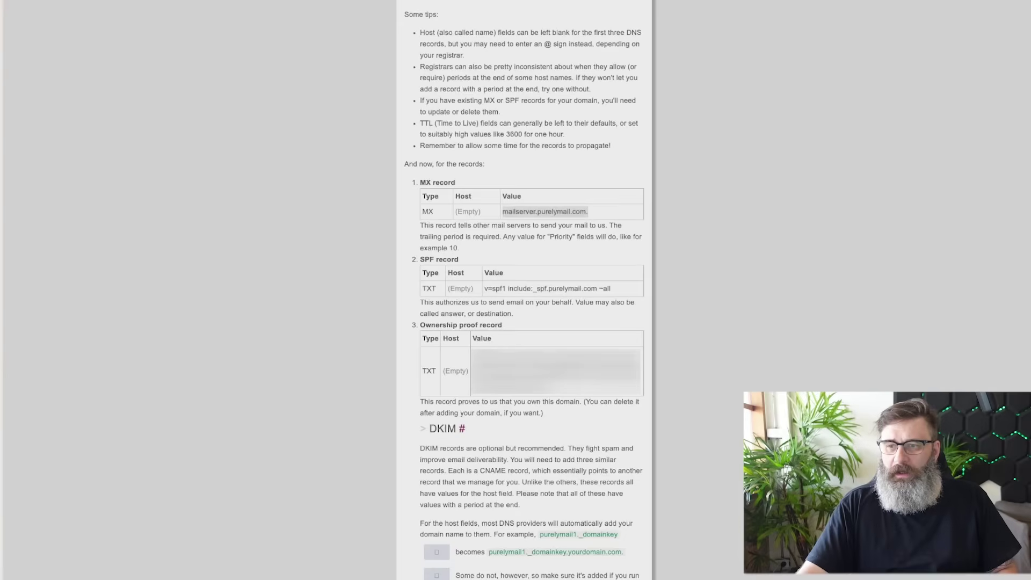
{"action": "key", "text": "alt+Tab"}
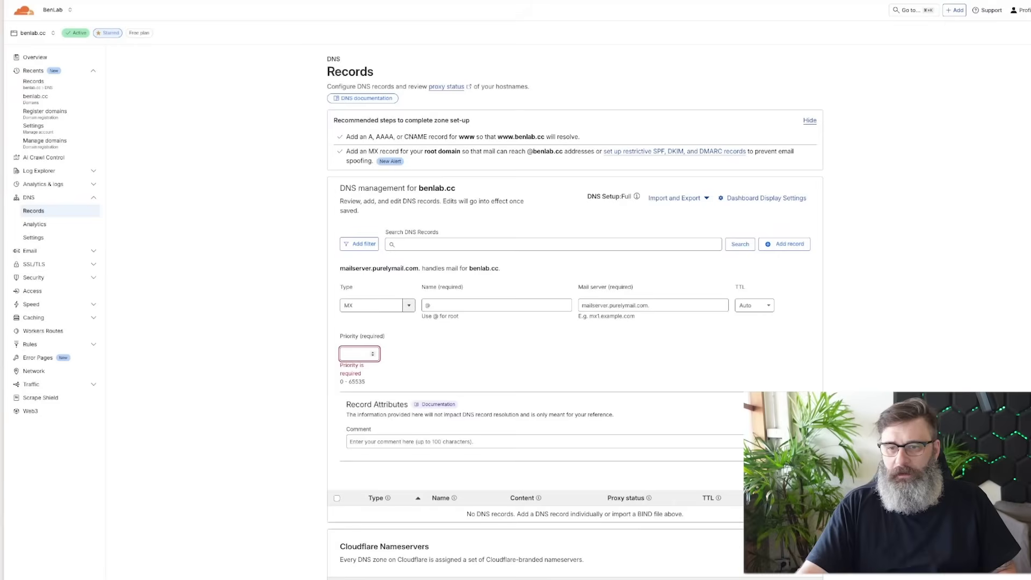
{"action": "type", "text": "10"}
{"action": "key", "text": "Return"}
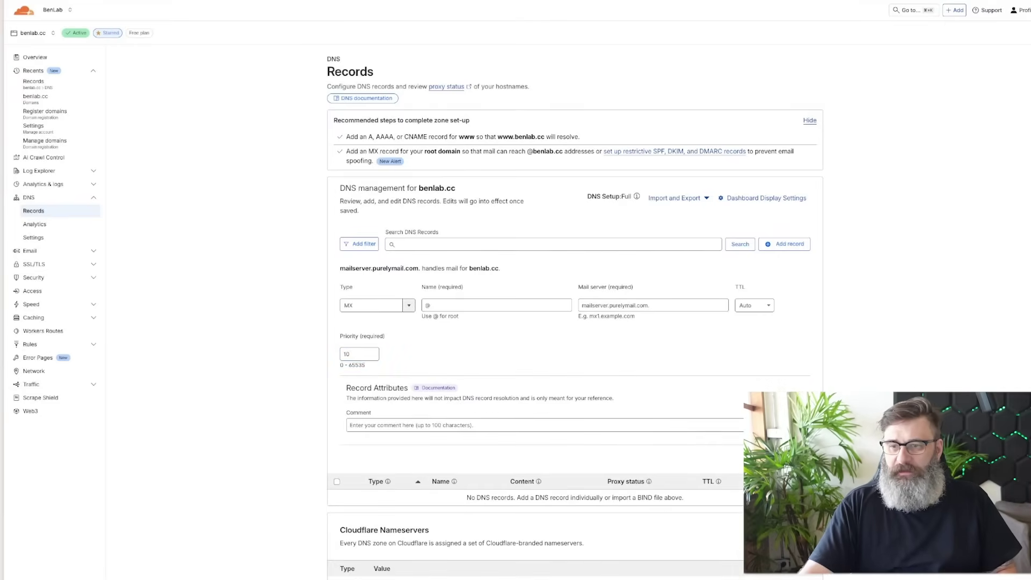
Step: Copy Purelymail's SPF value and add it as a TXT record on @
{"action": "key", "text": "alt+Tab"}
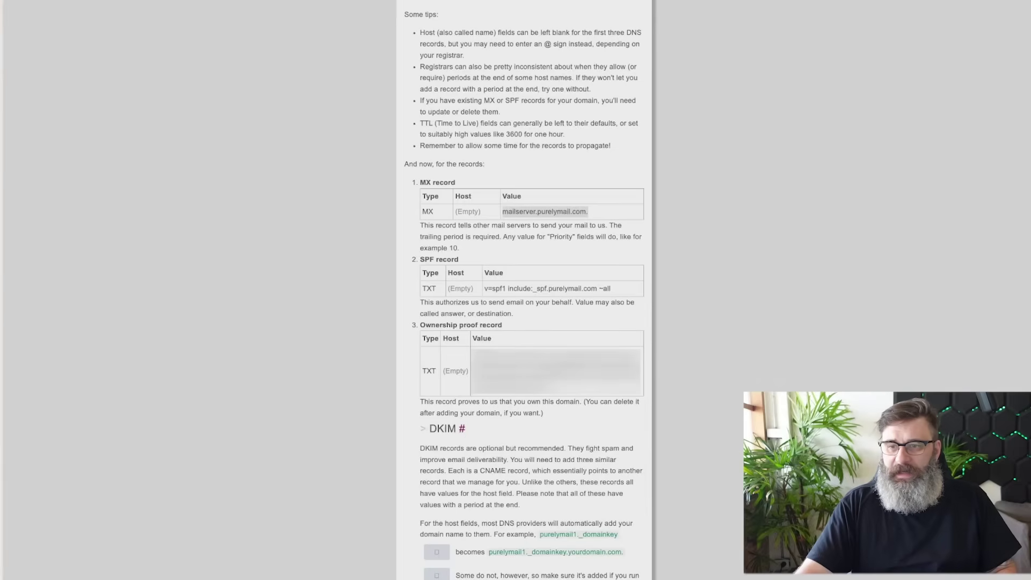
{"action": "left_click_drag", "start_coordinate": [485, 289], "coordinate": [610, 288]}
{"action": "key", "text": "ctrl+c"}
{"action": "key", "text": "alt+Tab"}
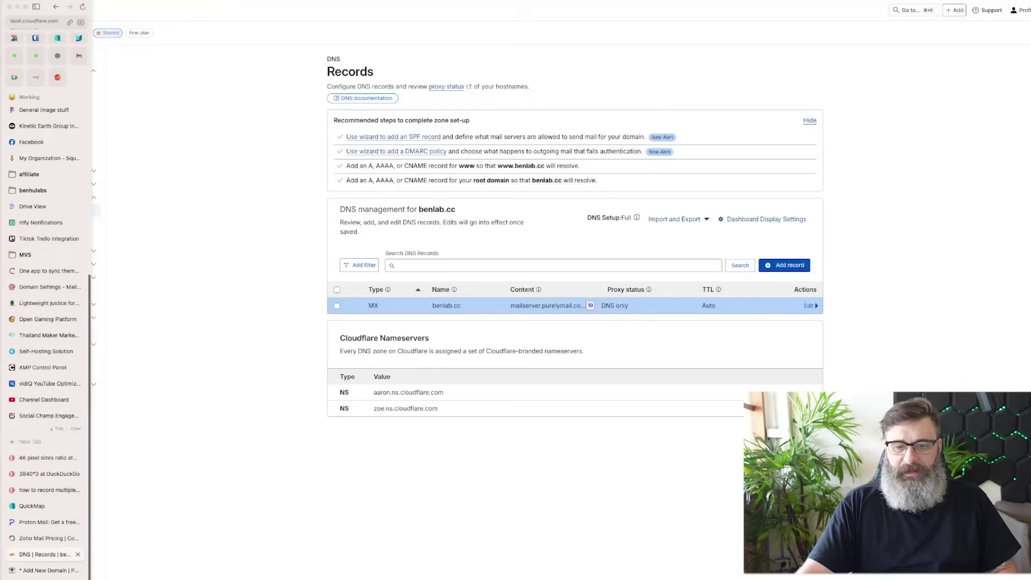
{"action": "left_click", "coordinate": [784, 264]}
{"action": "key", "text": "Up"}
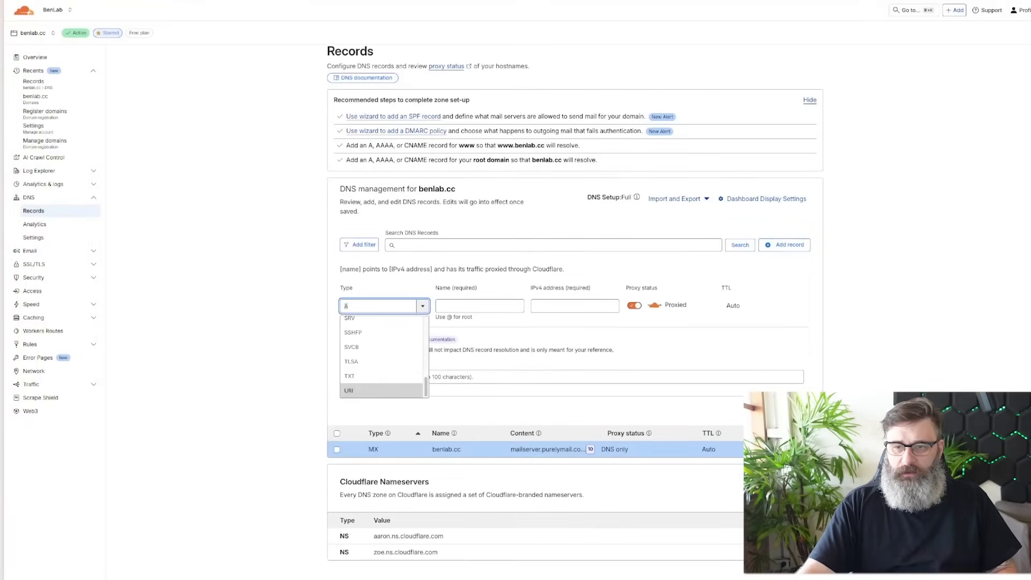
{"action": "key", "text": "Up"}
{"action": "key", "text": "Return"}
{"action": "key", "text": "Tab"}
{"action": "type", "text": "@"}
{"action": "key", "text": "Tab"}
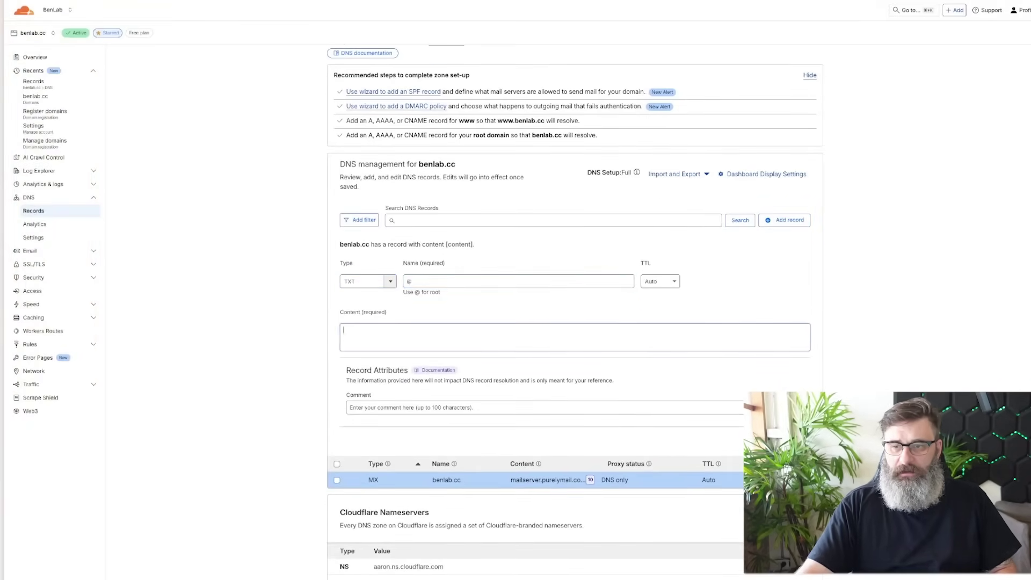
{"action": "key", "text": "ctrl+v"}
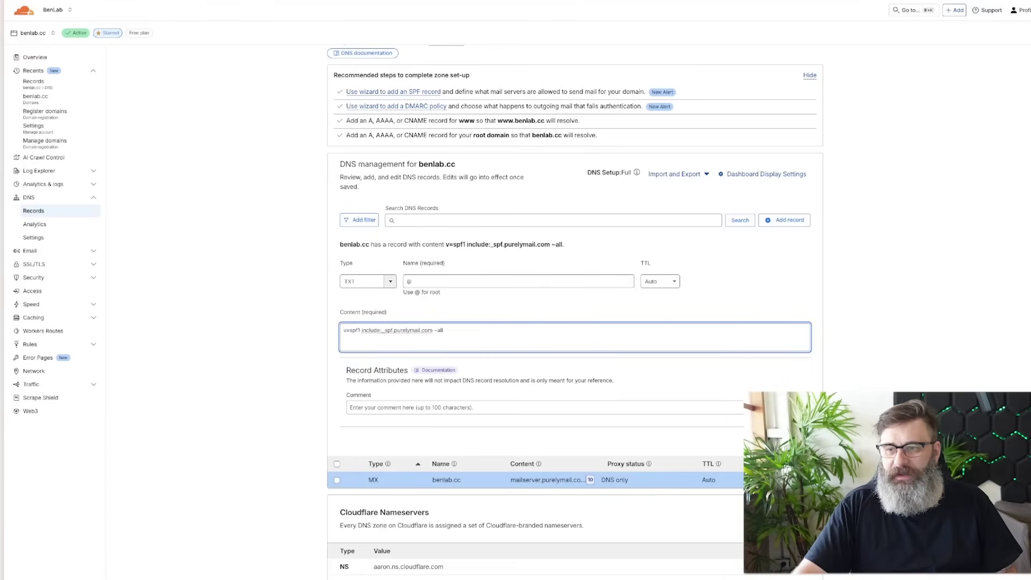
{"action": "key", "text": "alt+Tab"}
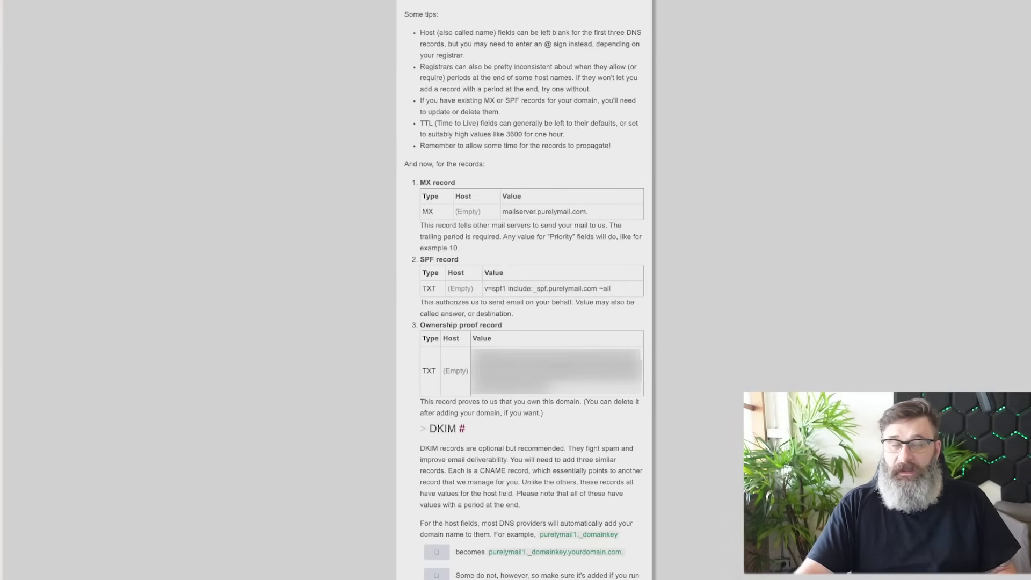
{"action": "key", "text": "alt+Tab"}
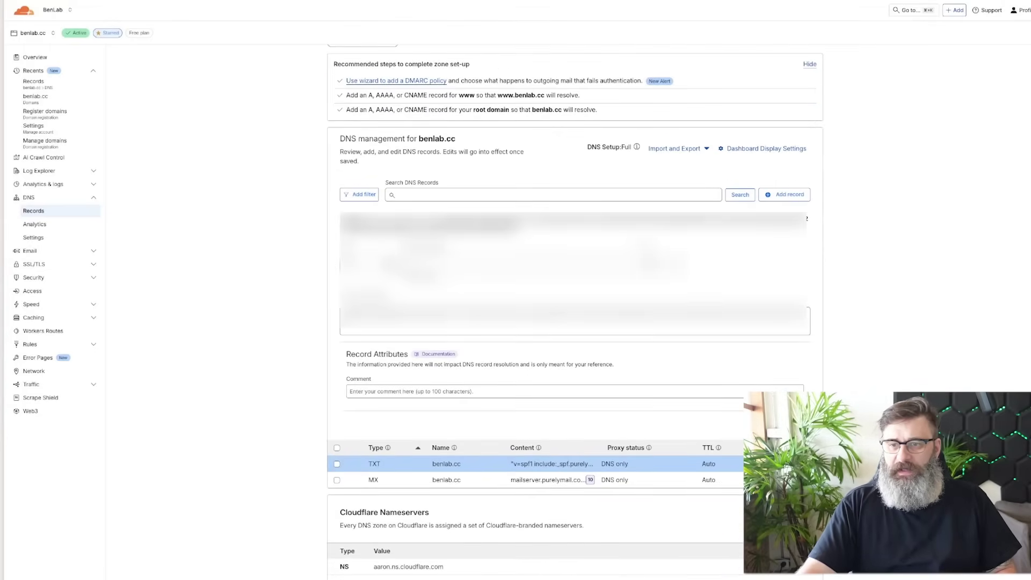
{"action": "key", "text": "alt+Tab"}
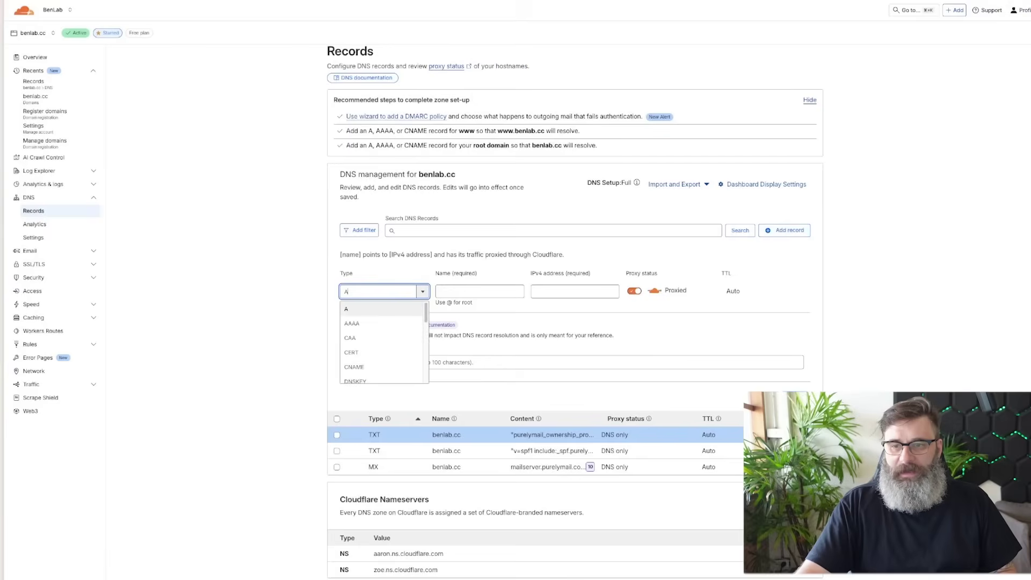
Step: Set the first DKIM record to CNAME with target key1.dkimroot.purelymail.com
{"action": "key", "text": "Down"}
{"action": "key", "text": "Down"}
{"action": "key", "text": "Down"}
{"action": "key", "text": "Down"}
{"action": "key", "text": "Return"}
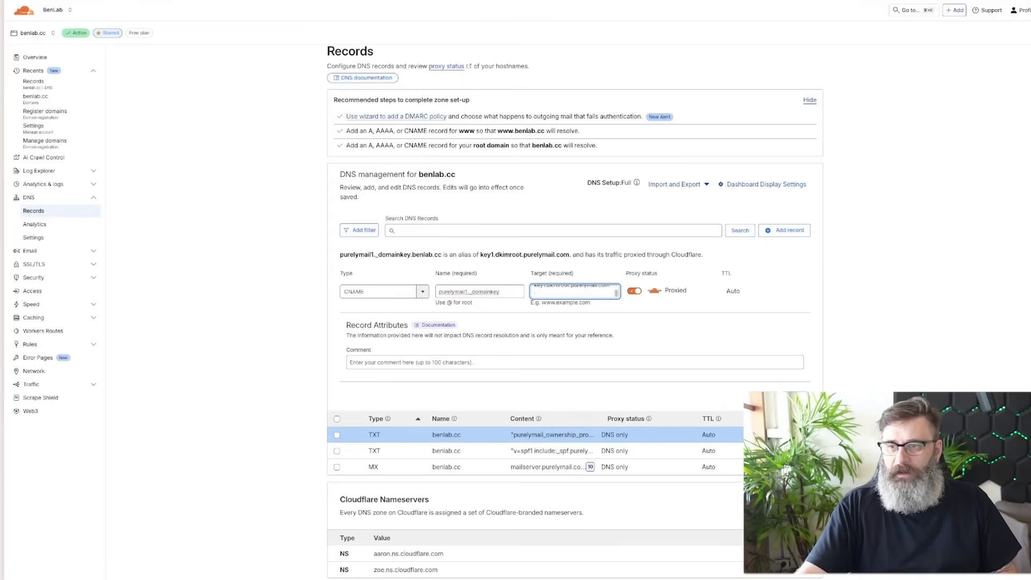
{"action": "type", "text": "key1.dkimroot.purelymail.com."}
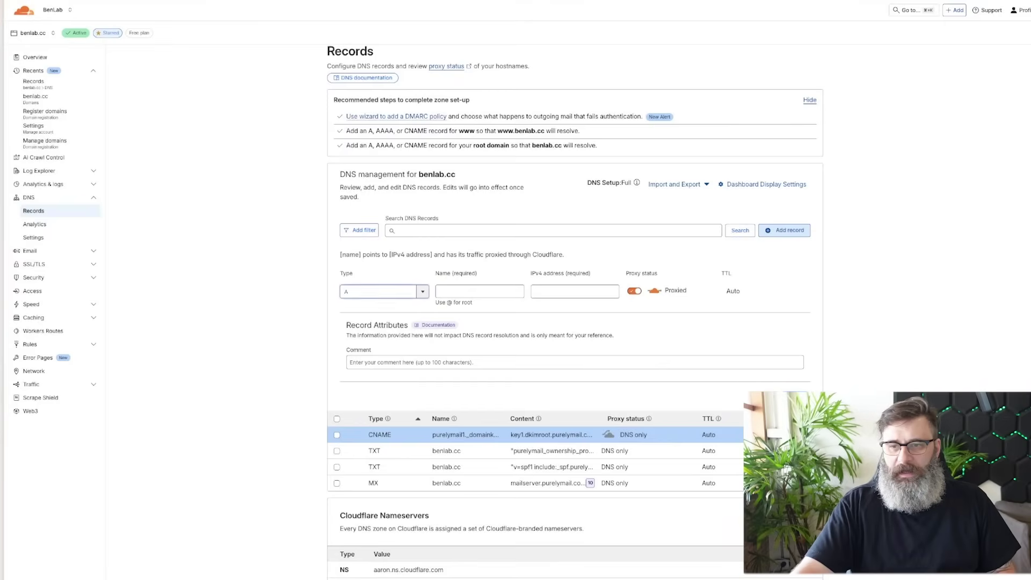
Step: Add DNS-only CNAME purelymail2._domainkey pointing to key2.dkimroot.purelymail.com
{"action": "key", "text": "Down"}
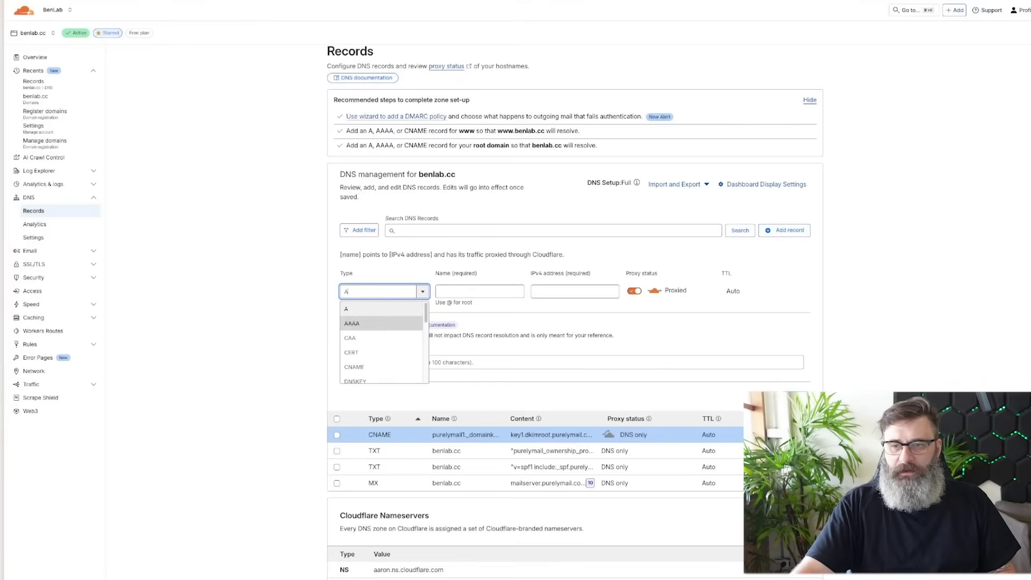
{"action": "type", "text": "c"}
{"action": "key", "text": "Return"}
{"action": "type", "text": "purelymail2._domainkey"}
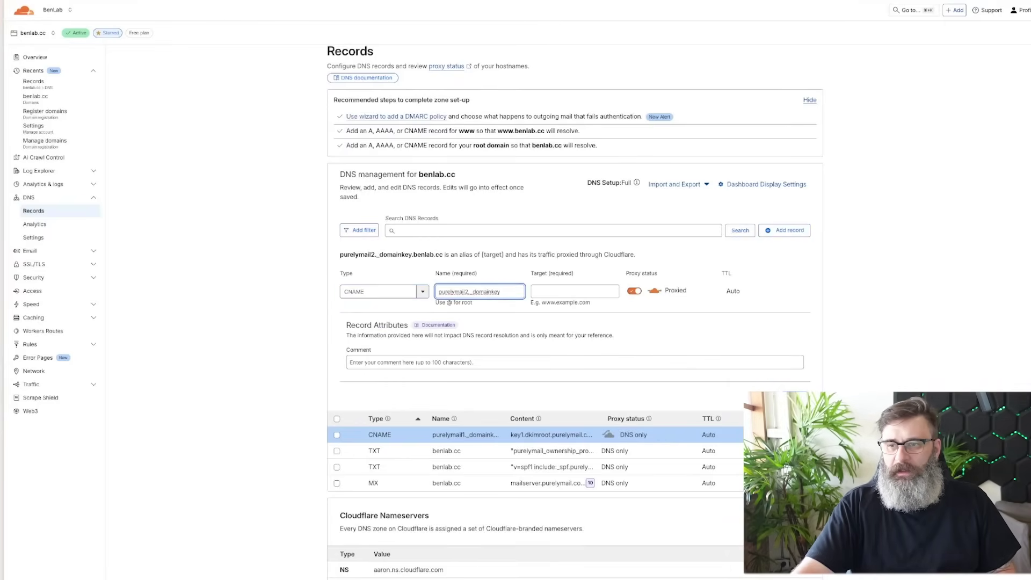
{"action": "key", "text": "Tab"}
{"action": "type", "text": "key2.dkimroot.purelymail.com."}
{"action": "key", "text": "Tab"}
{"action": "key", "text": "space"}
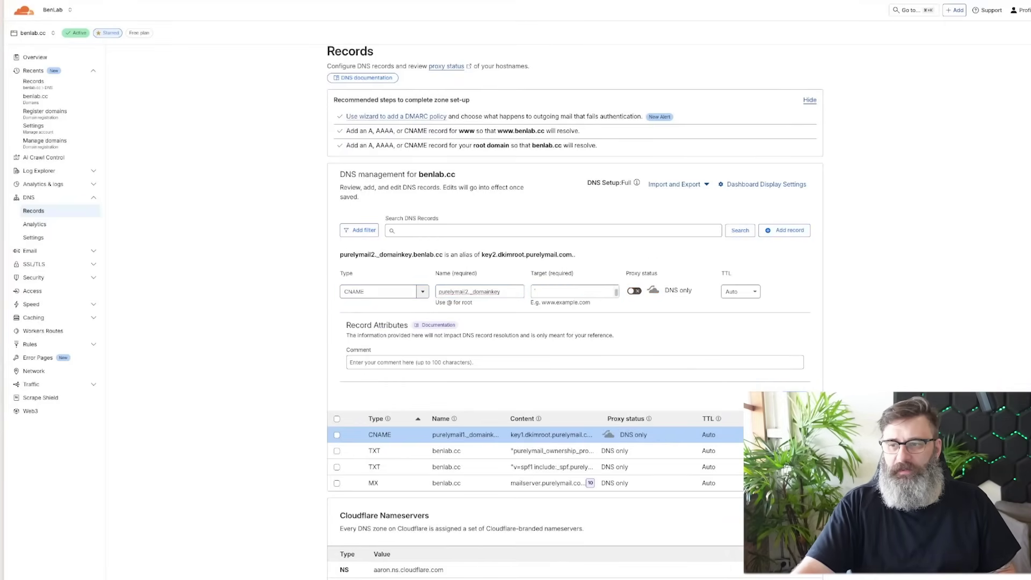
{"action": "key", "text": "Return"}
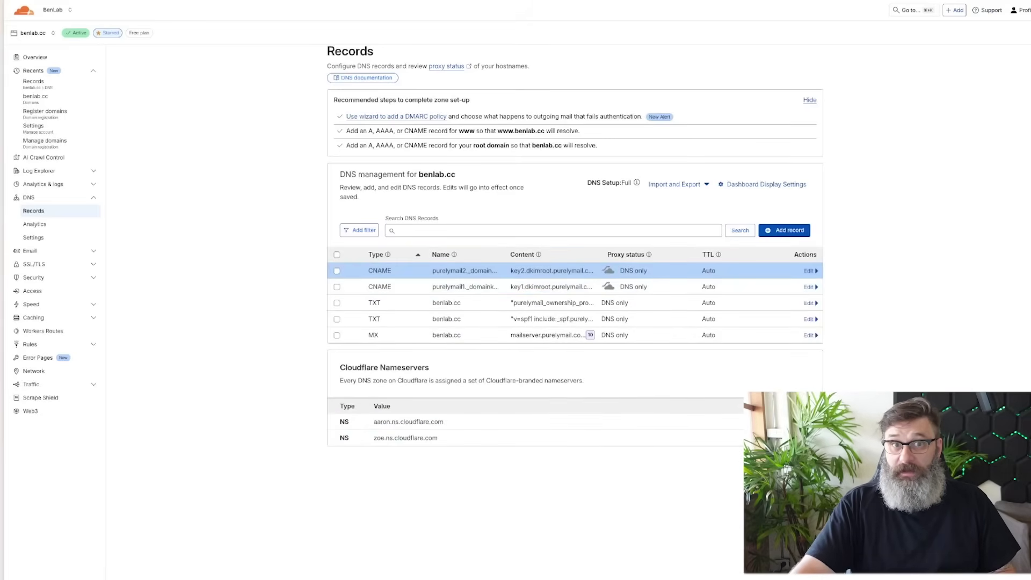
Step: Add DNS-only CNAME purelymail3._domainkey pointing to key3.dkimroot.purelymail.com
{"action": "key", "text": "Return"}
{"action": "type", "text": "cname"}
{"action": "key", "text": "Return"}
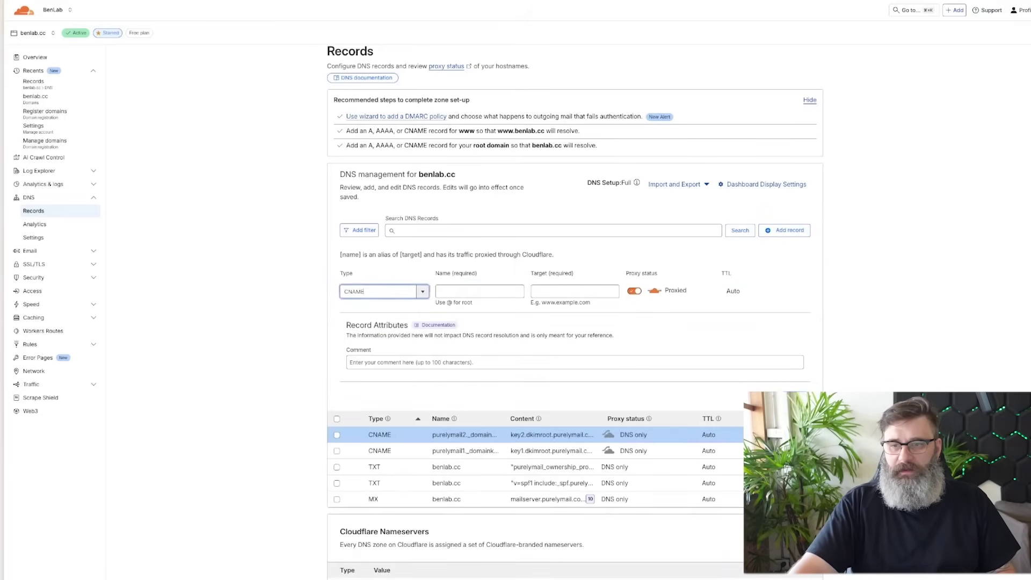
{"action": "key", "text": "Tab"}
{"action": "type", "text": "purelymail3._domainkey"}
{"action": "key", "text": "Tab"}
{"action": "type", "text": "key3.dkimroot.purelymail.com."}
{"action": "key", "text": "Tab"}
{"action": "key", "text": "space"}
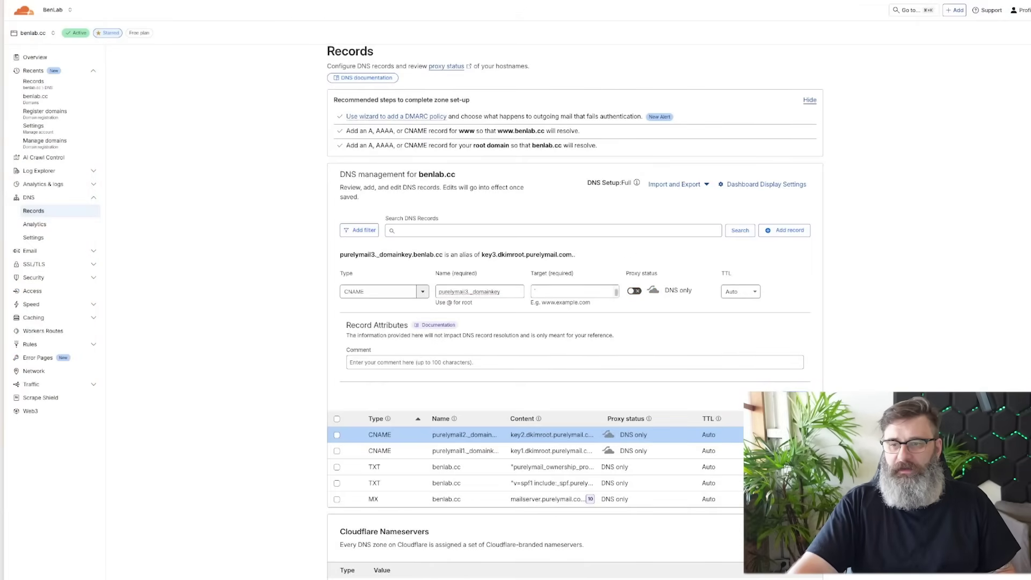
{"action": "key", "text": "Return"}
Step: Add a DNS-only CNAME _dmarc targeting dmarcroot.purelymail.com. in Cloudflare
{"action": "key", "text": "alt+Tab"}
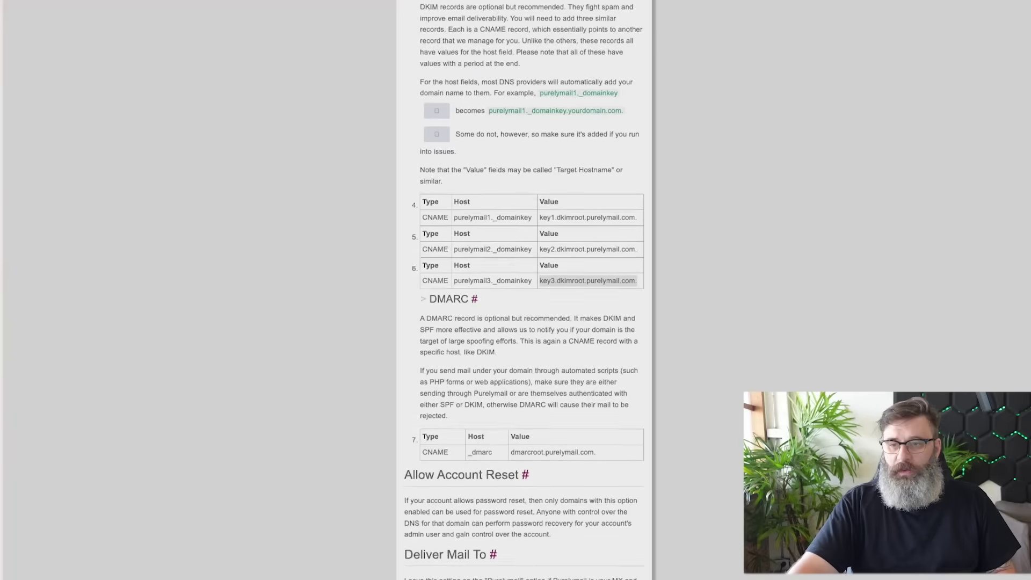
{"action": "scroll", "coordinate": [523, 290], "scroll_direction": "down", "scroll_amount": 4}
{"action": "key", "text": "alt+Tab"}
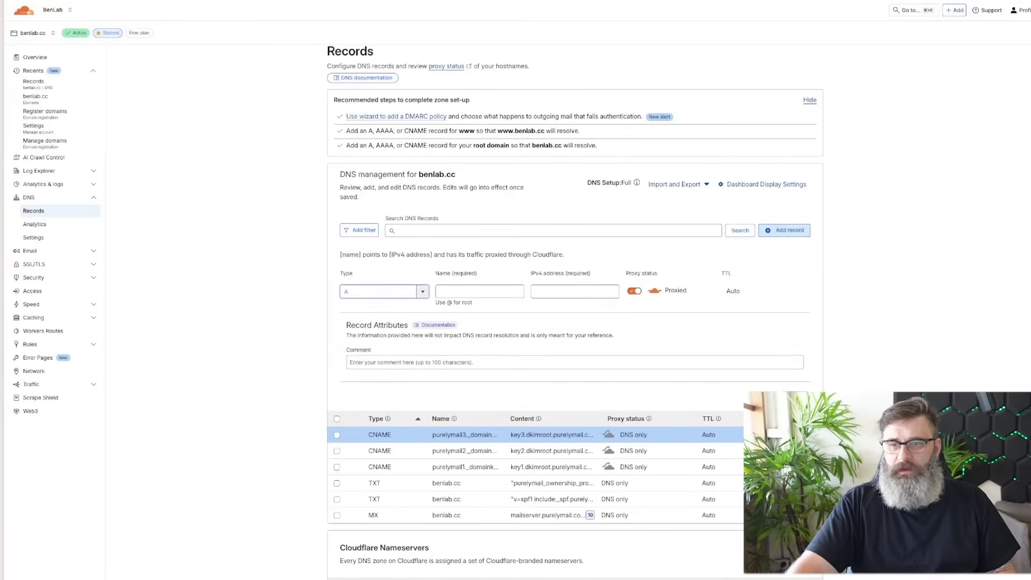
{"action": "key", "text": "Down"}
{"action": "key", "text": "Down"}
{"action": "key", "text": "Down"}
{"action": "key", "text": "Down"}
{"action": "key", "text": "Down"}
{"action": "key", "text": "Tab"}
{"action": "type", "text": "_dmarc"}
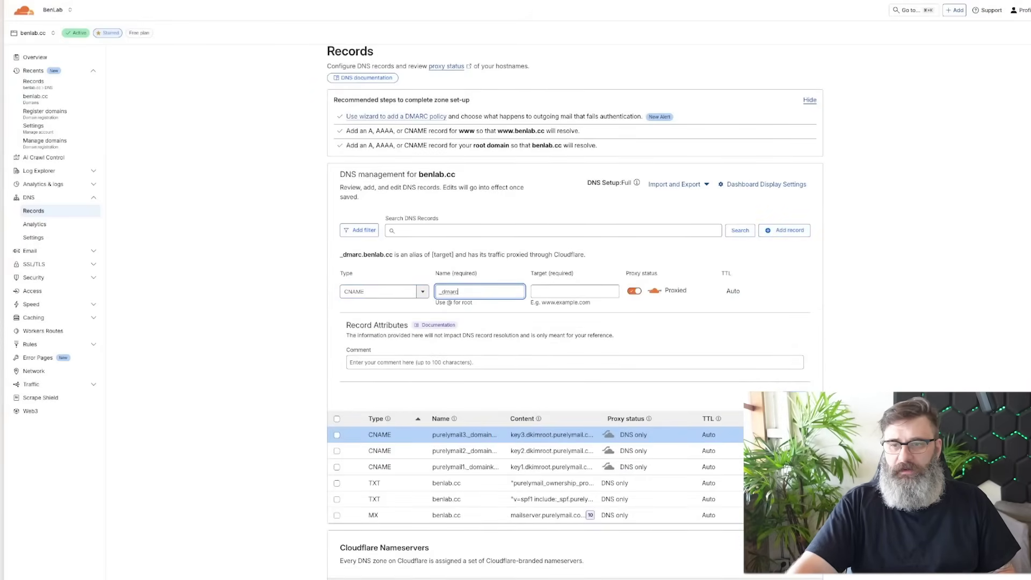
{"action": "key", "text": "alt+Tab"}
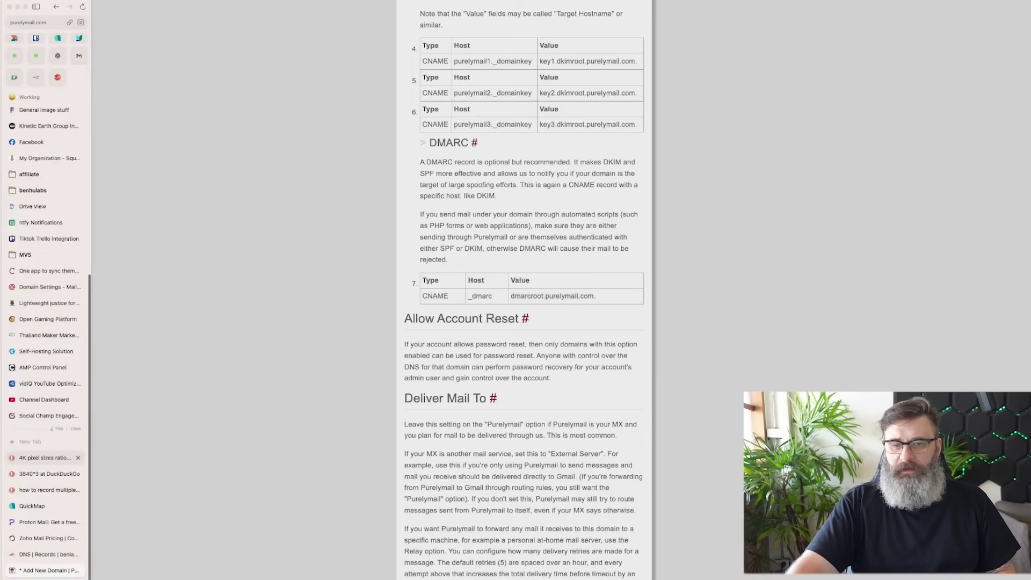
{"action": "key", "text": "super+Tab"}
{"action": "type", "text": "dmarcroot.purelymail.com."}
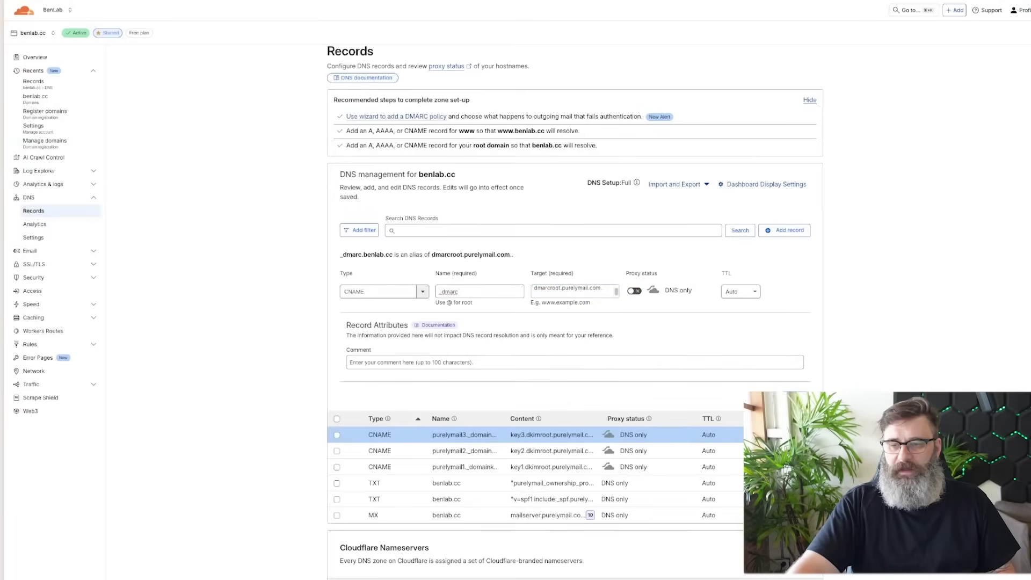
{"action": "key", "text": "Return"}
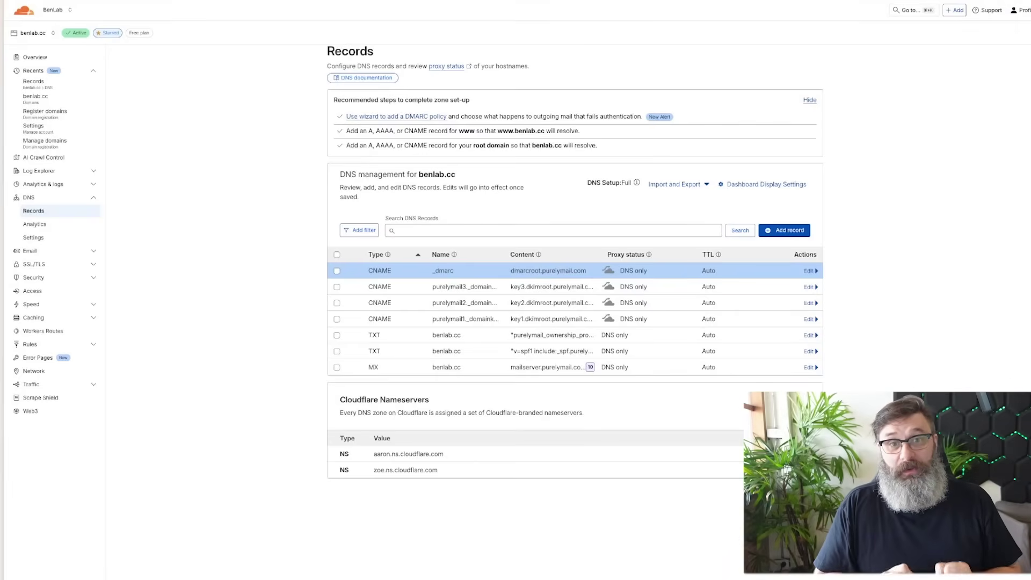
{"action": "key", "text": "alt+Tab"}
Step: Review benlab.cc's passing DNS check results and save the domain in Purelymail
{"action": "scroll", "coordinate": [523, 268], "scroll_direction": "up", "scroll_amount": 10}
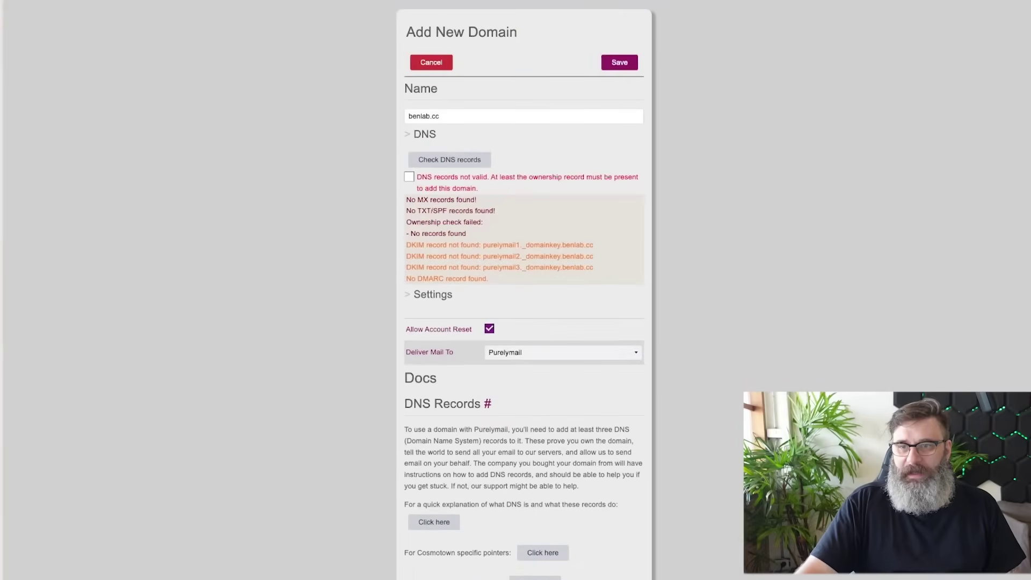
{"action": "scroll", "coordinate": [523, 290], "scroll_direction": "up", "scroll_amount": 1}
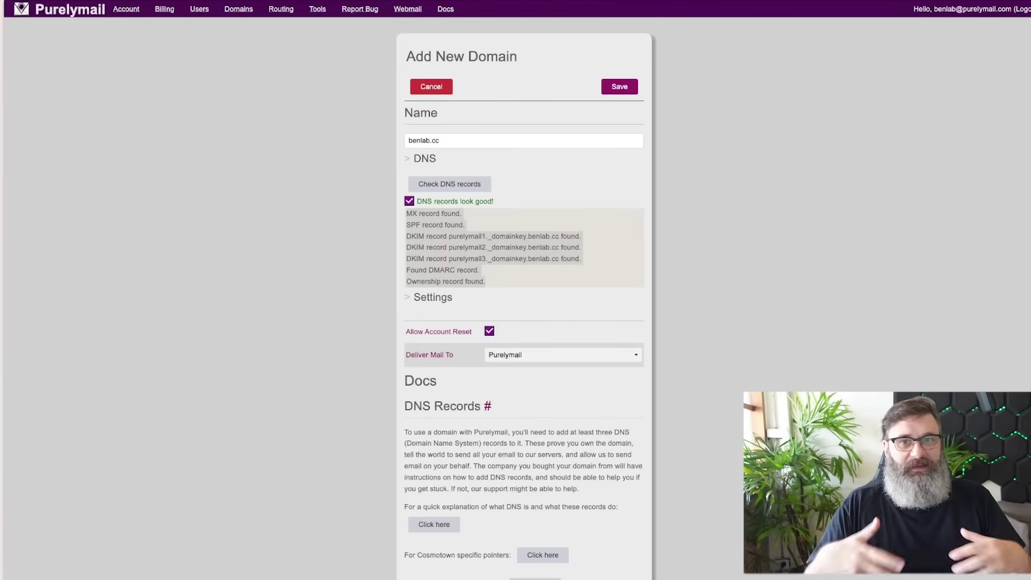
{"action": "scroll", "coordinate": [524, 290], "scroll_direction": "down", "scroll_amount": 3}
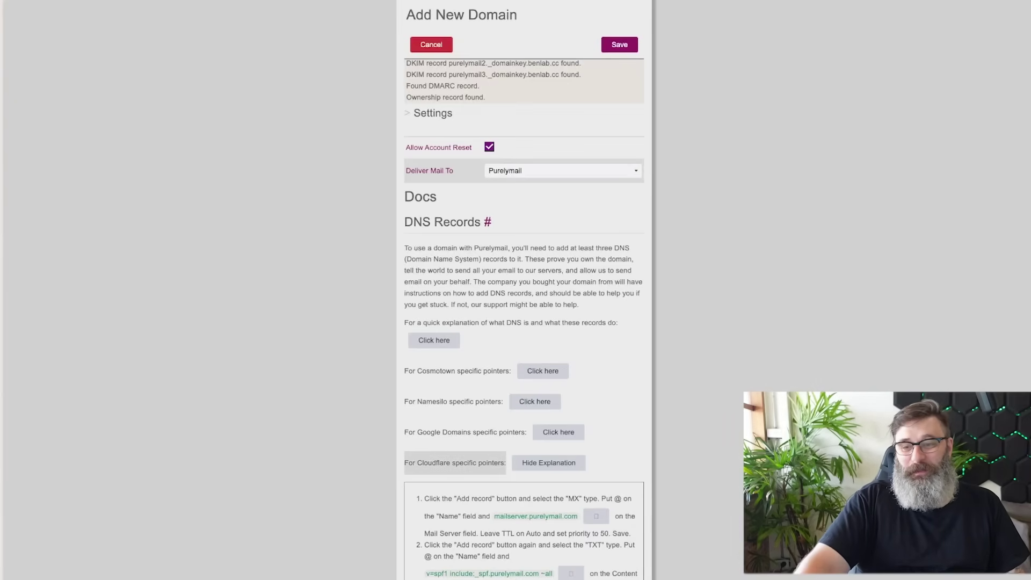
{"action": "scroll", "coordinate": [524, 289], "scroll_direction": "down", "scroll_amount": 7}
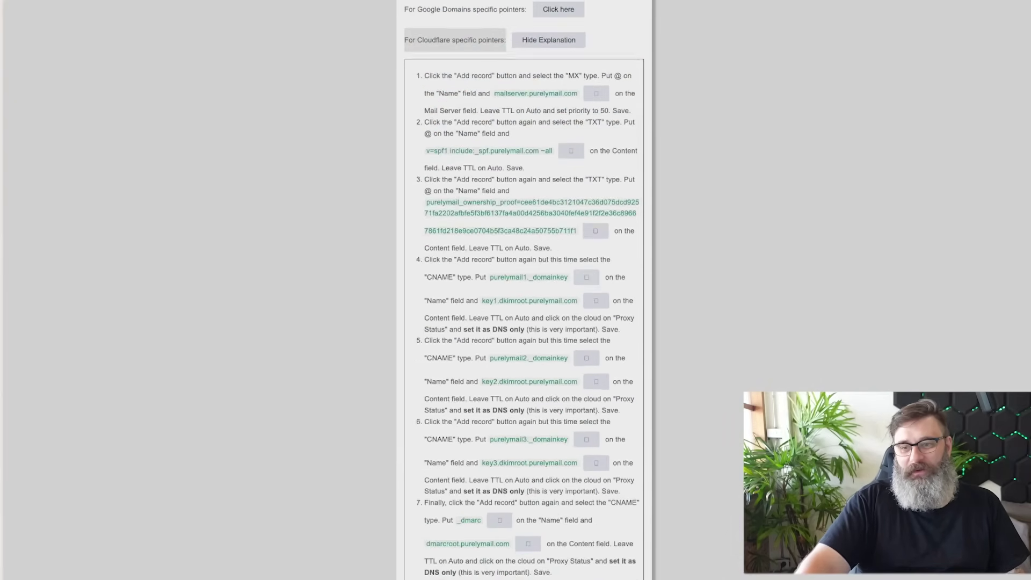
{"action": "scroll", "coordinate": [524, 290], "scroll_direction": "down", "scroll_amount": 3}
{"action": "scroll", "coordinate": [524, 290], "scroll_direction": "up", "scroll_amount": 15}
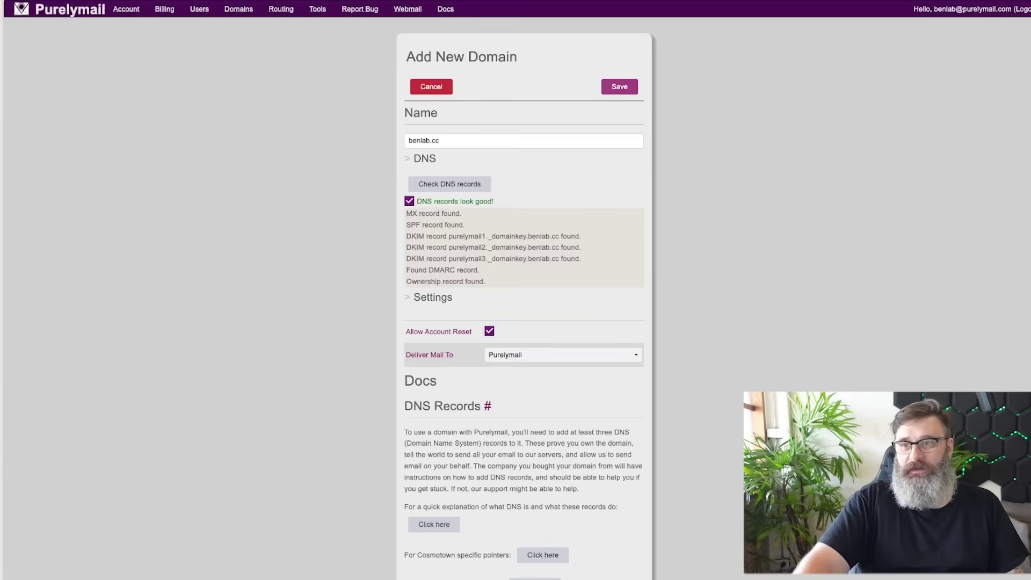
{"action": "key", "text": "Return"}
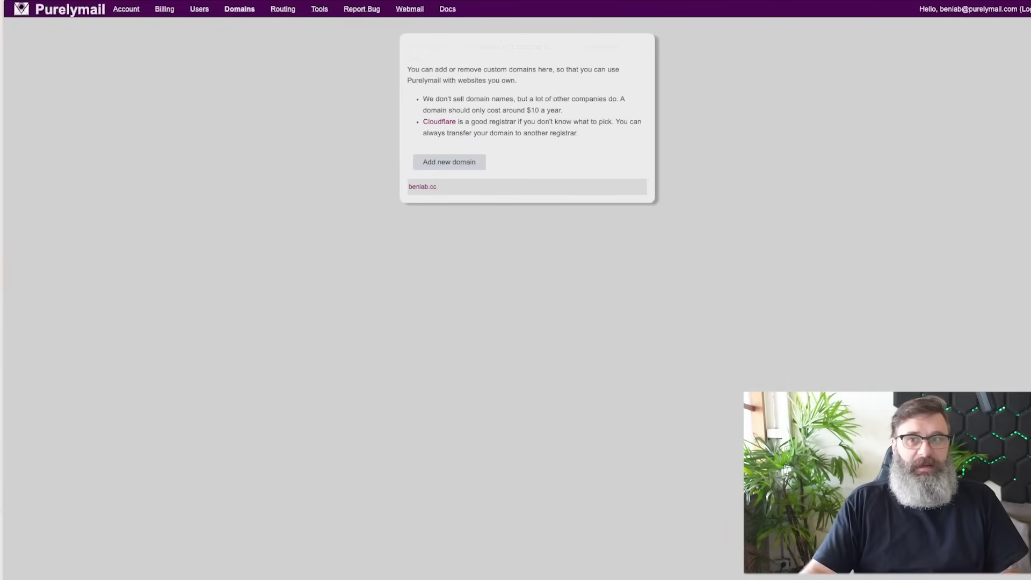
Step: Create a new benlab.cc mailbox user with a password, then begin the webmail sign-in
{"action": "left_click", "coordinate": [199, 9]}
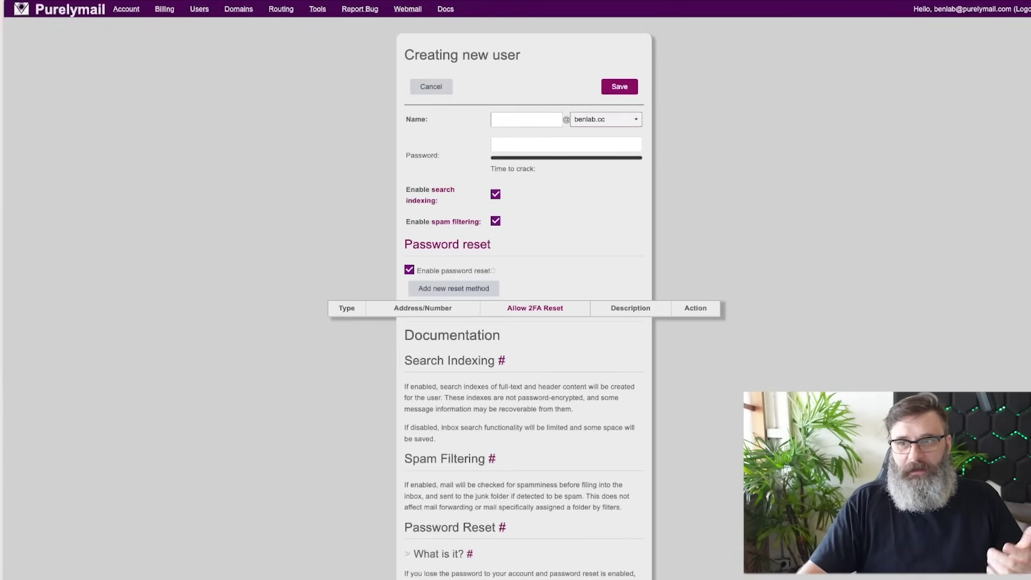
{"action": "key", "text": "Tab"}
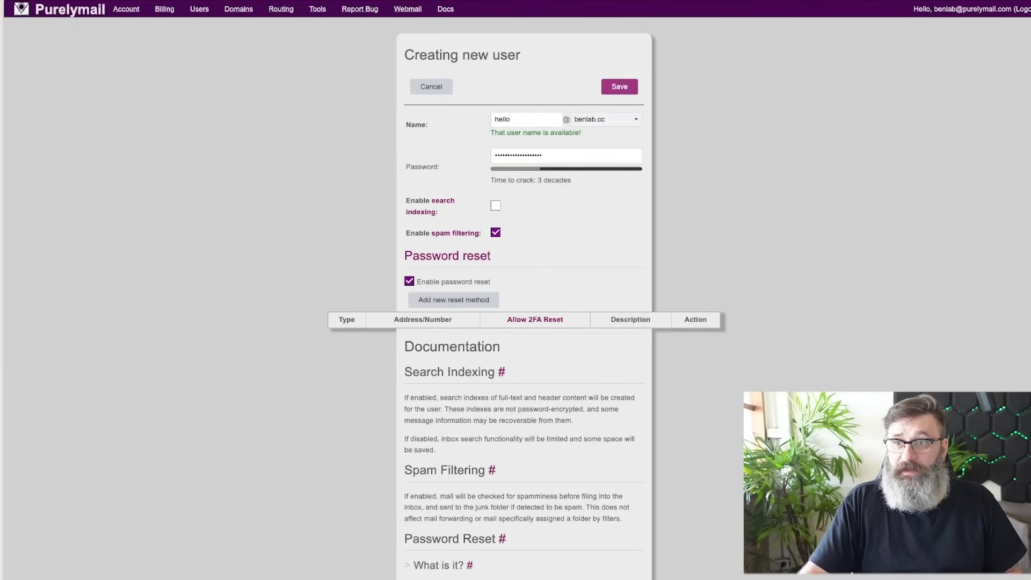
{"action": "key", "text": "Return"}
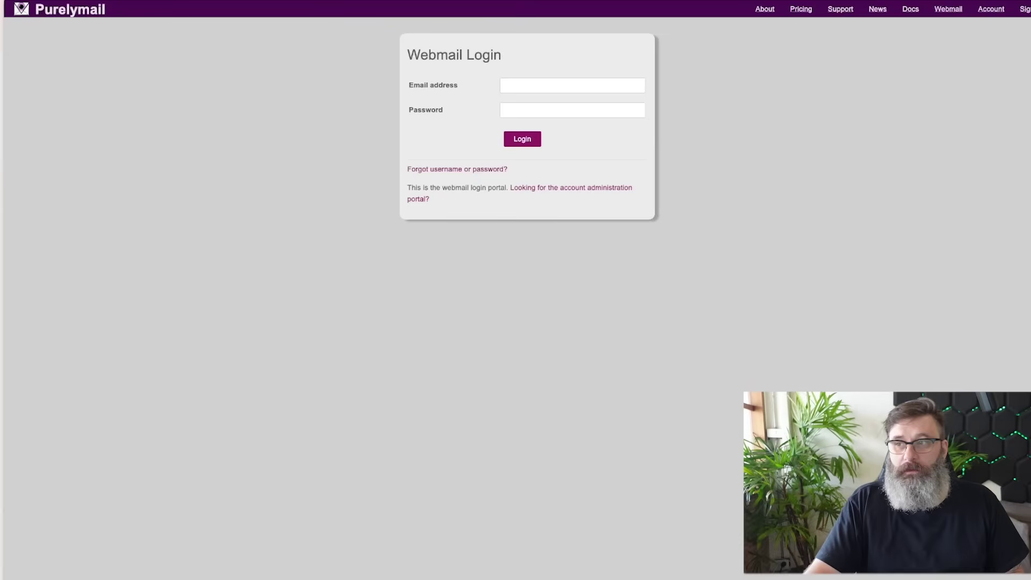
{"action": "left_click", "coordinate": [504, 85]}
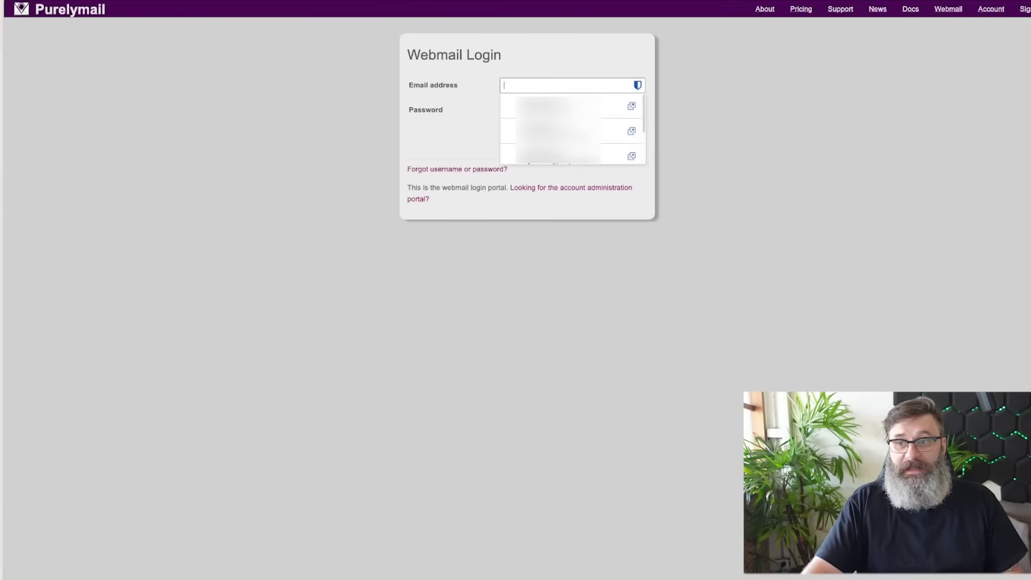
{"action": "key", "text": "Escape"}
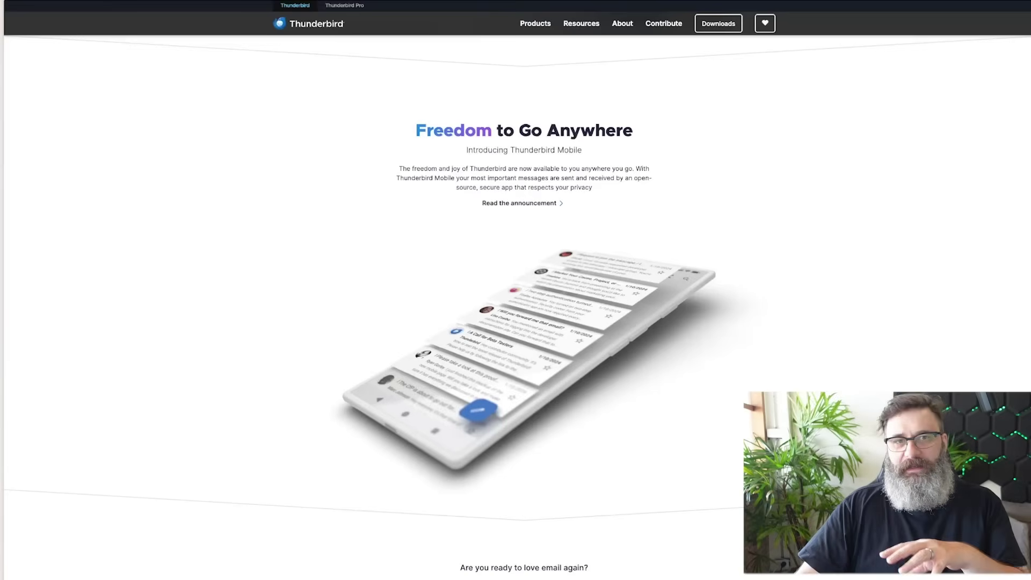
Step: Scroll down through the Thunderbird download site's home page
{"action": "scroll", "coordinate": [515, 290], "scroll_direction": "down", "scroll_amount": 10}
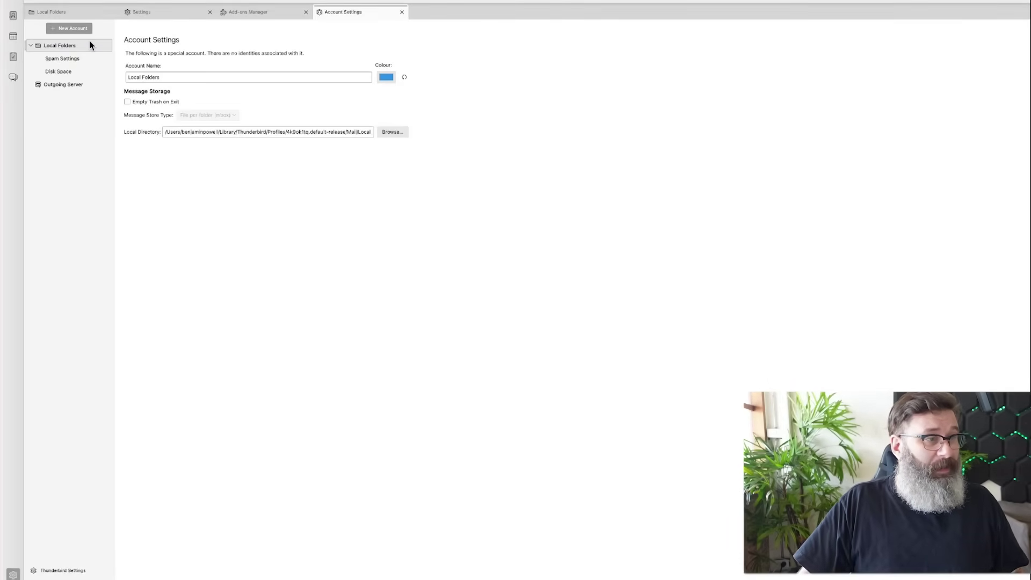
Step: Start a new Thunderbird mail account using the custom-domain email address
{"action": "left_click", "coordinate": [86, 29]}
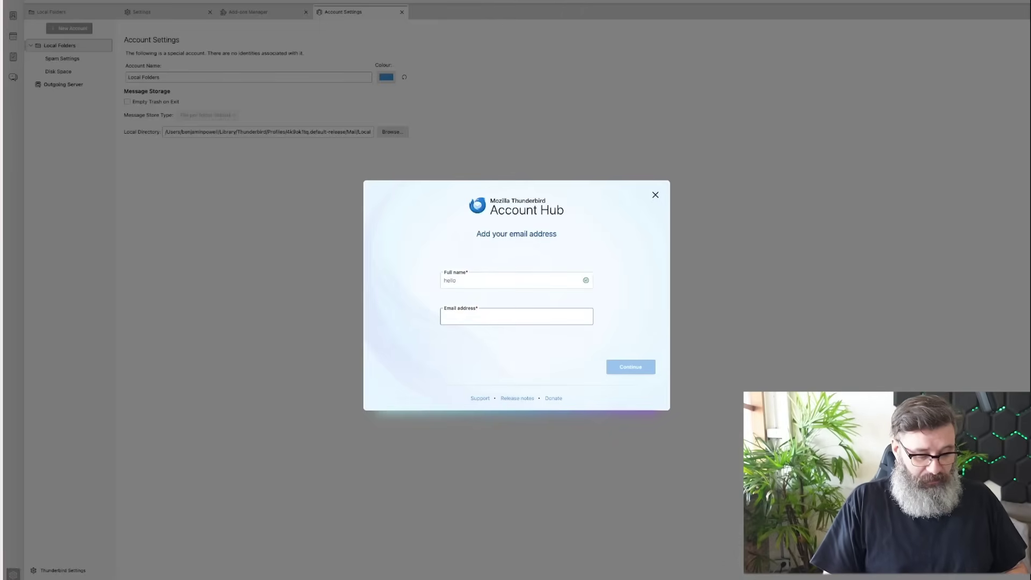
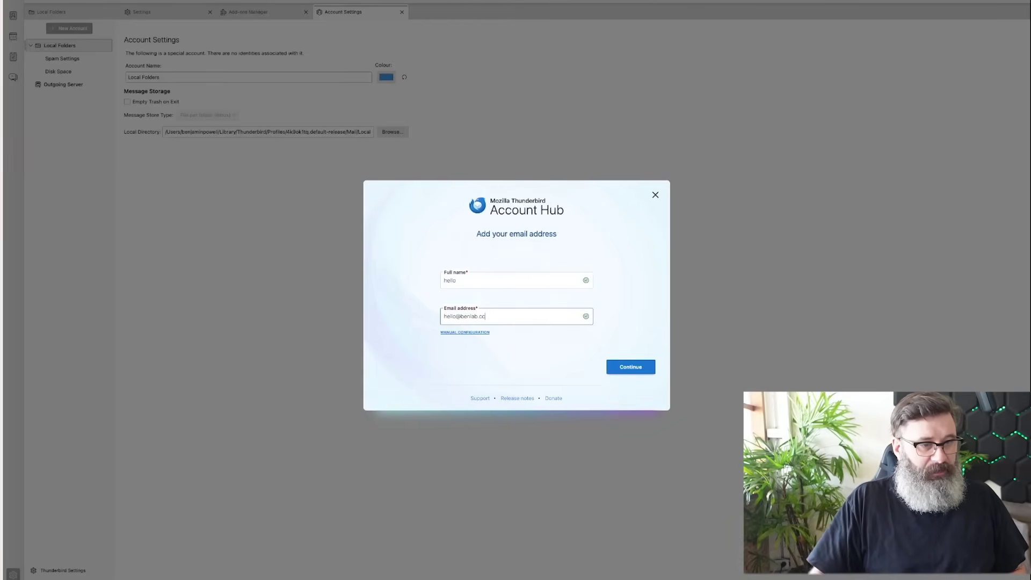
{"action": "key", "text": "Return"}
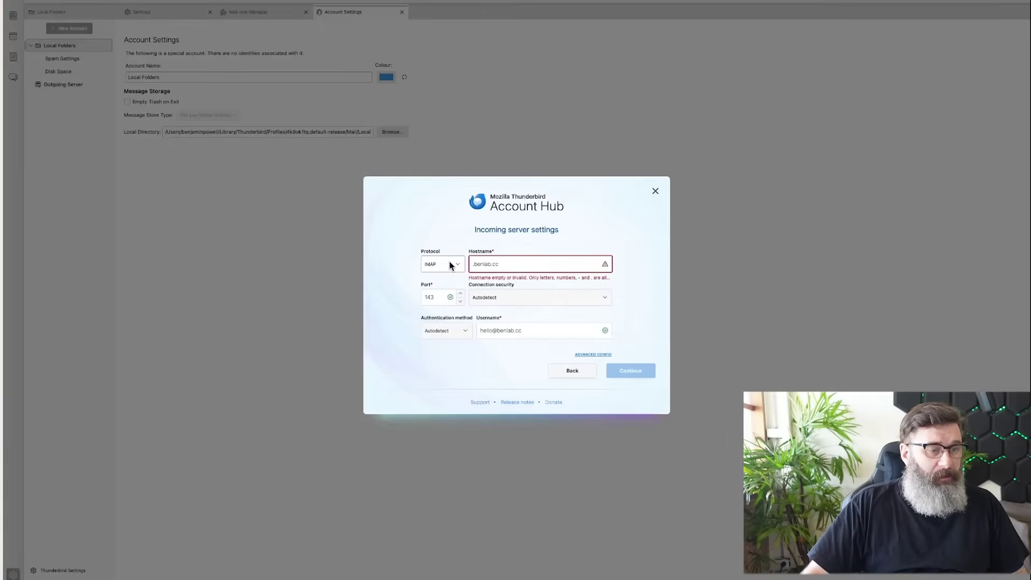
Step: Set the incoming IMAP server to imap.purelymail.com on port 993 and accept it
{"action": "triple_click", "coordinate": [483, 265]}
{"action": "type", "text": "imap.purelymail.com"}
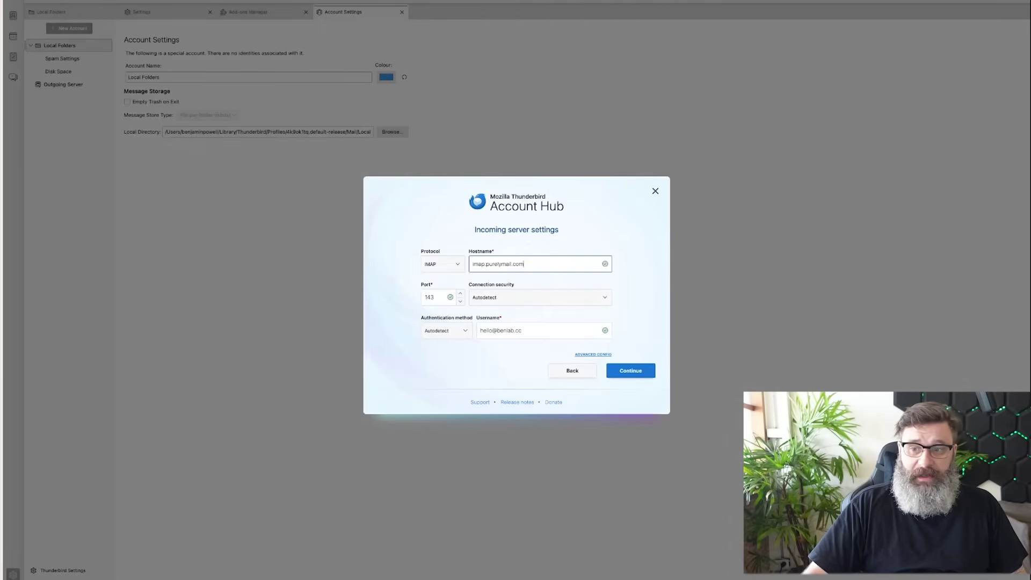
{"action": "left_click", "coordinate": [428, 296]}
{"action": "type", "text": "993"}
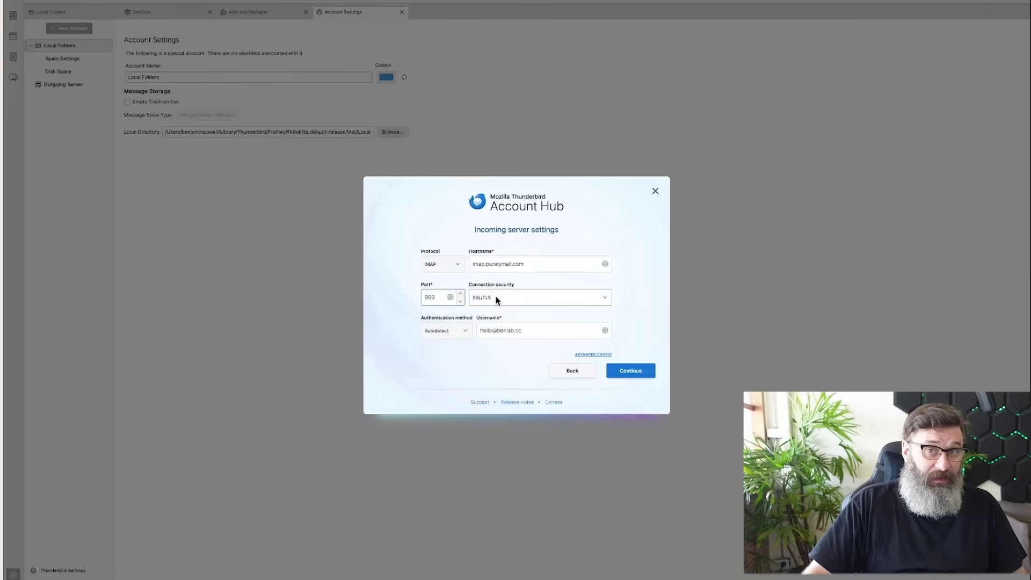
{"action": "left_click", "coordinate": [632, 374]}
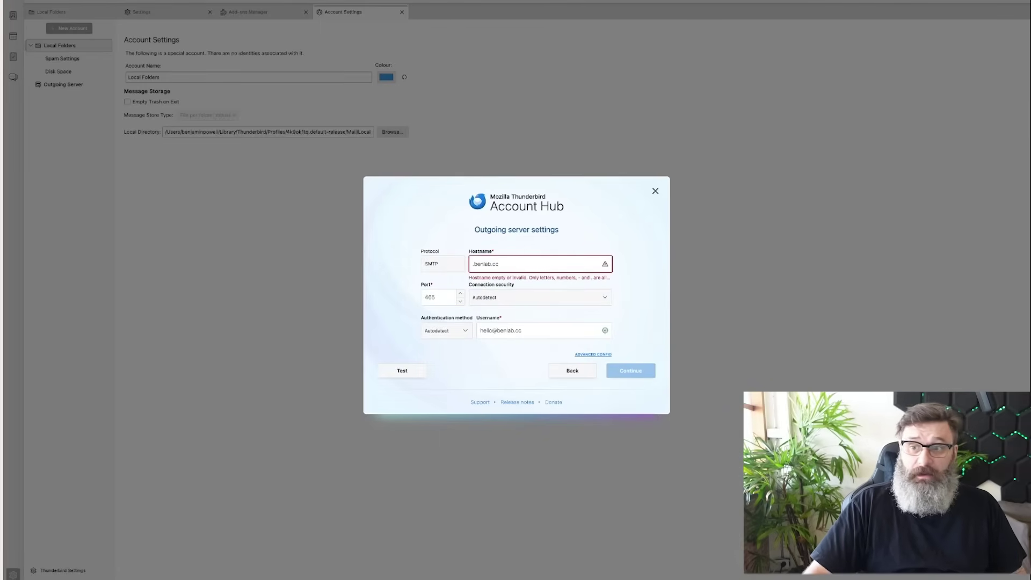
Step: Set the outgoing server to smtp.purelymail.com with SSL/TLS security and accept it
{"action": "type", "text": "smtp.purelymail.com"}
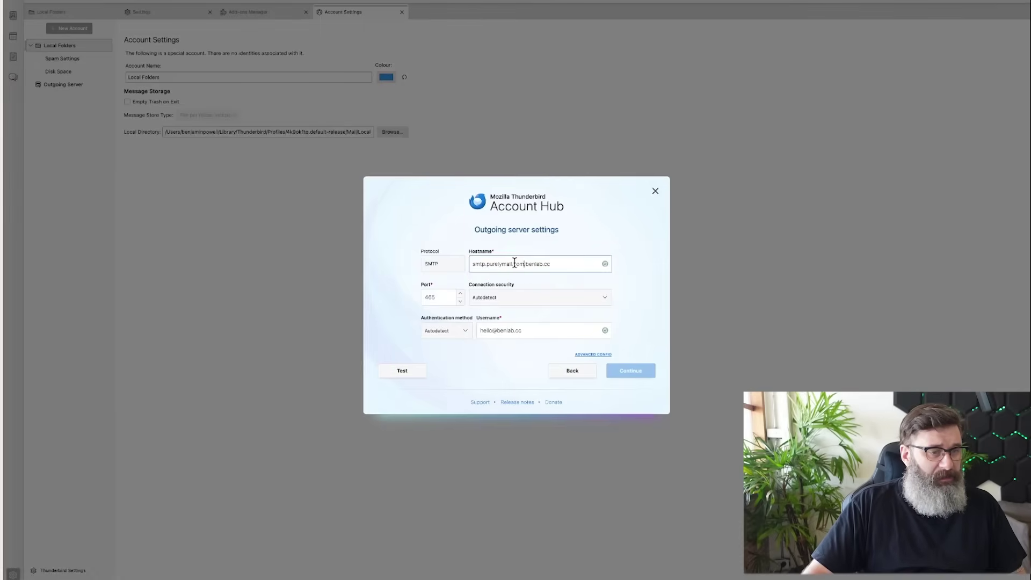
{"action": "key", "text": "BackSpace"}
{"action": "key", "text": "BackSpace"}
{"action": "key", "text": "BackSpace"}
{"action": "key", "text": "BackSpace"}
{"action": "key", "text": "BackSpace"}
{"action": "key", "text": "BackSpace"}
{"action": "key", "text": "BackSpace"}
{"action": "key", "text": "BackSpace"}
{"action": "key", "text": "BackSpace"}
{"action": "key", "text": "BackSpace"}
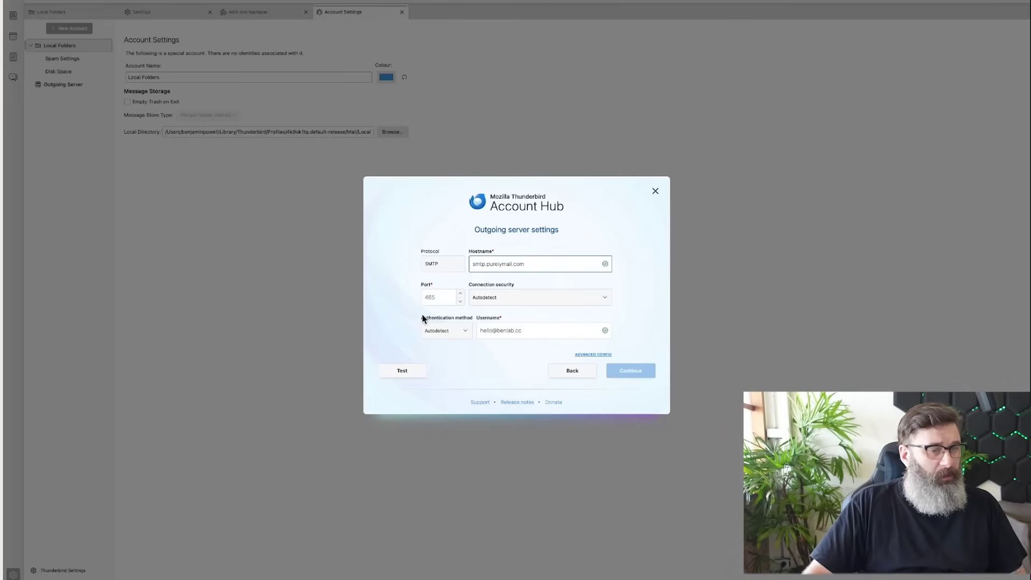
{"action": "left_click", "coordinate": [539, 301]}
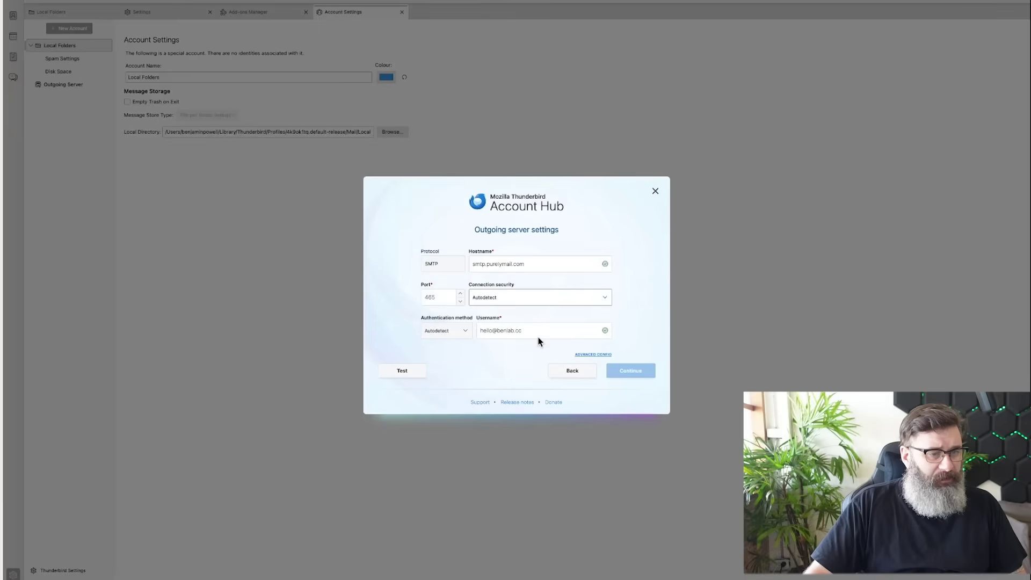
{"action": "left_click", "coordinate": [540, 331]}
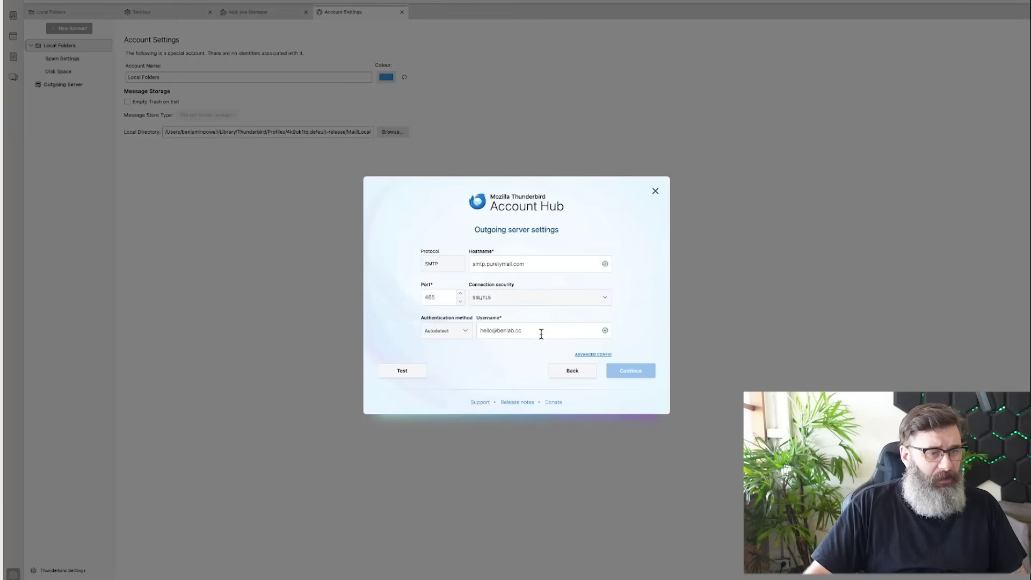
{"action": "left_click", "coordinate": [636, 372]}
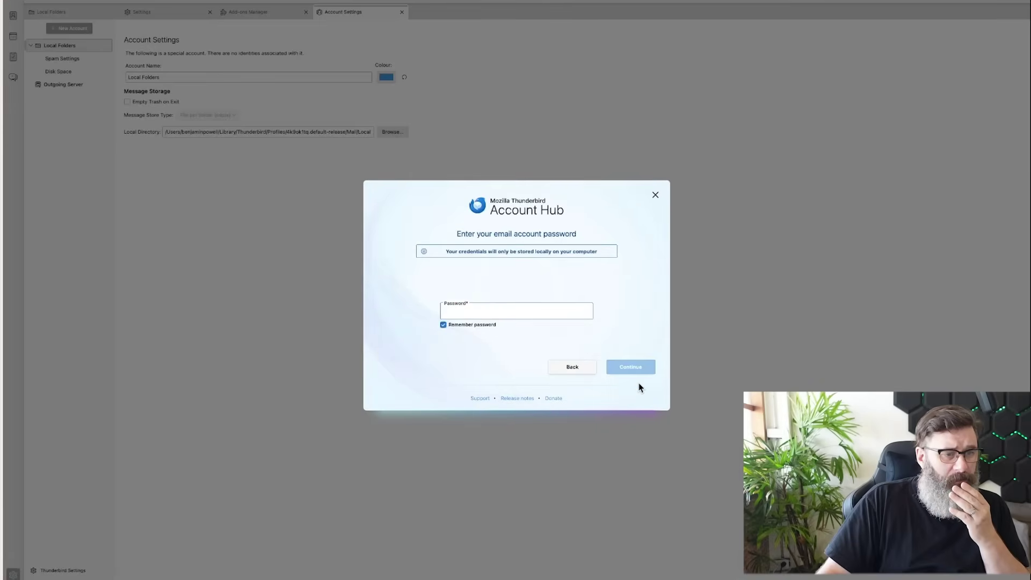
Step: Enter the account password and finish the account setup
{"action": "left_click", "coordinate": [465, 316]}
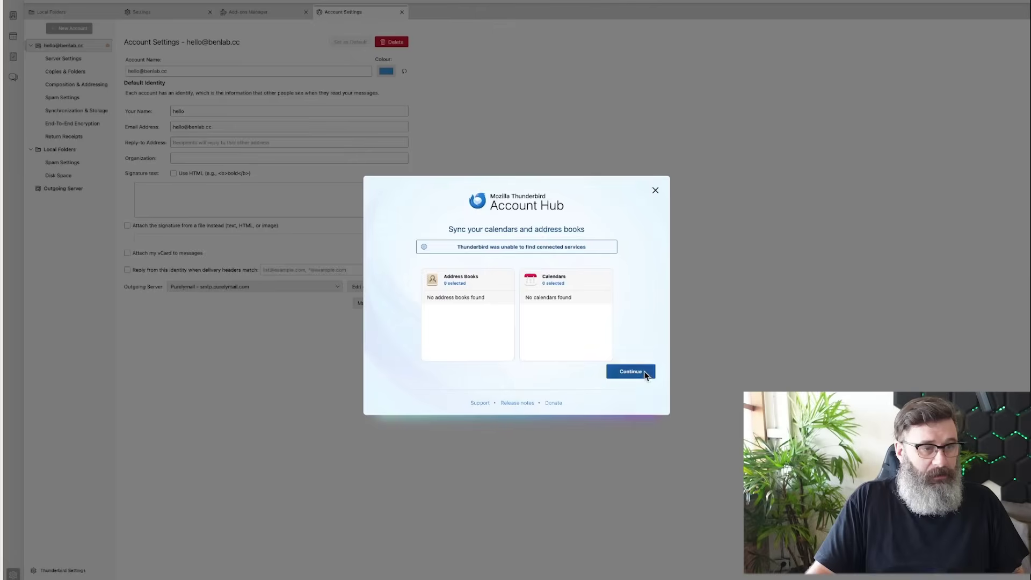
{"action": "left_click", "coordinate": [643, 372]}
{"action": "left_click", "coordinate": [643, 372]}
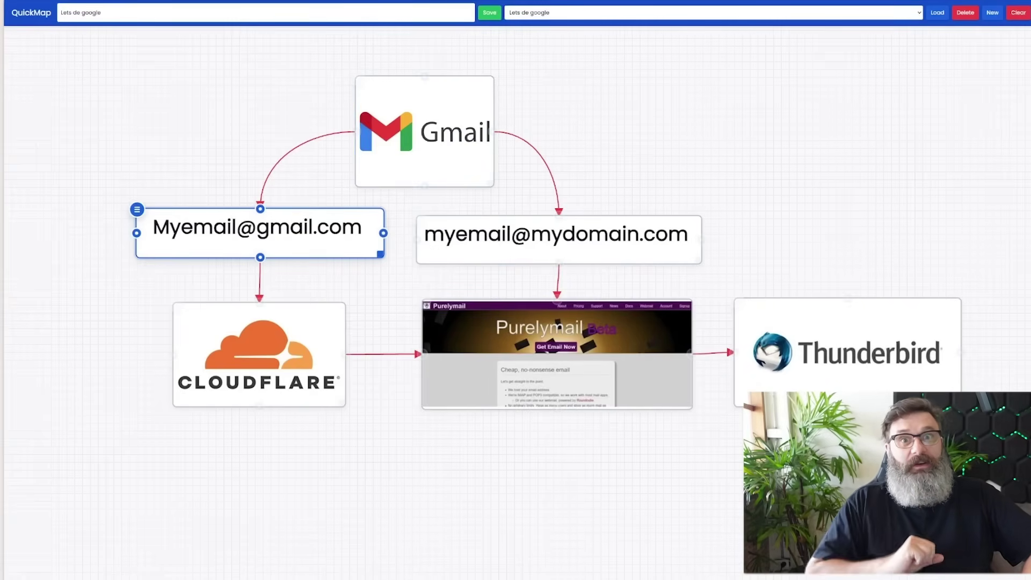
{"action": "left_click", "coordinate": [259, 355]}
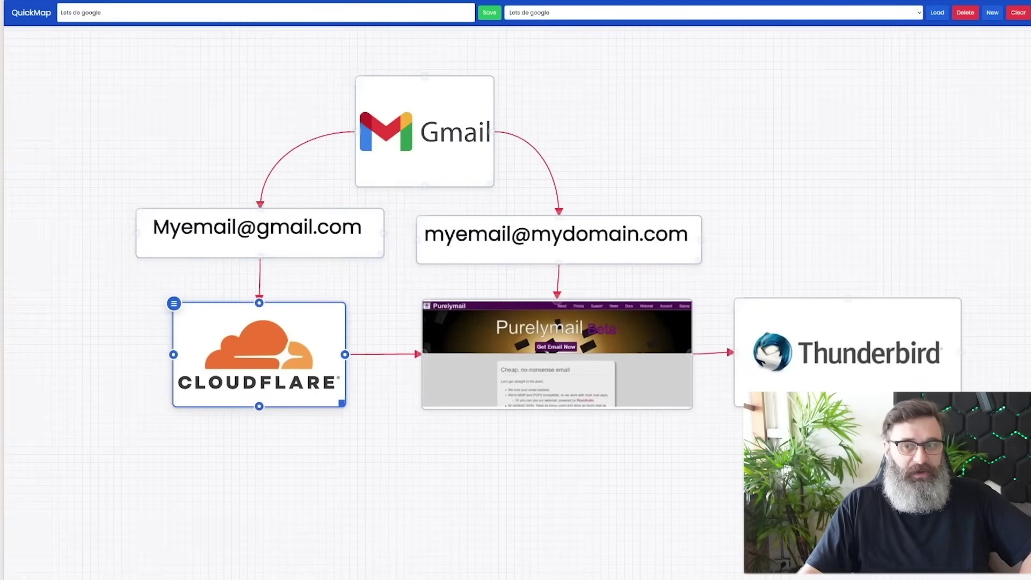
{"action": "left_click", "coordinate": [848, 349]}
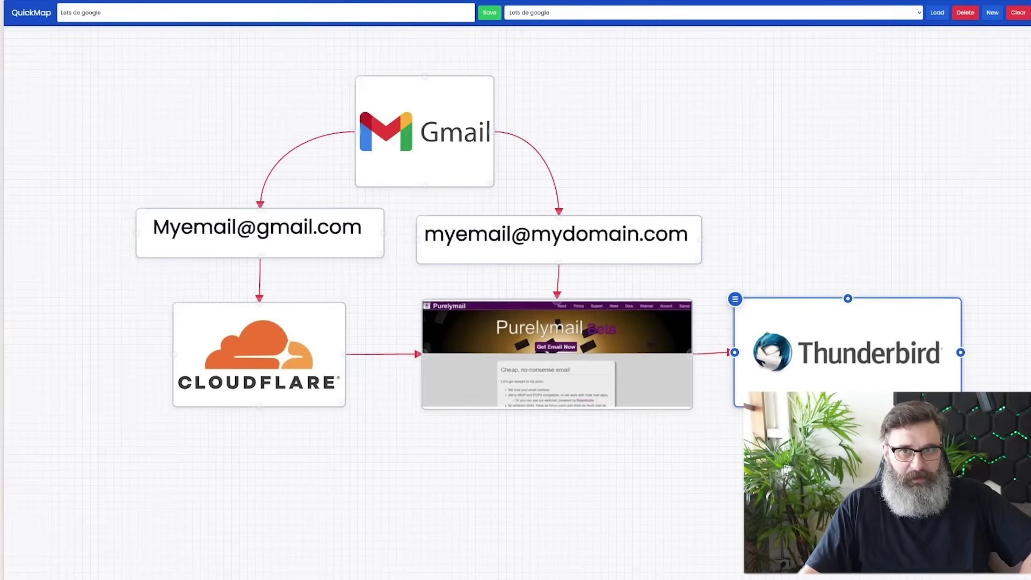
{"action": "left_click", "coordinate": [424, 132]}
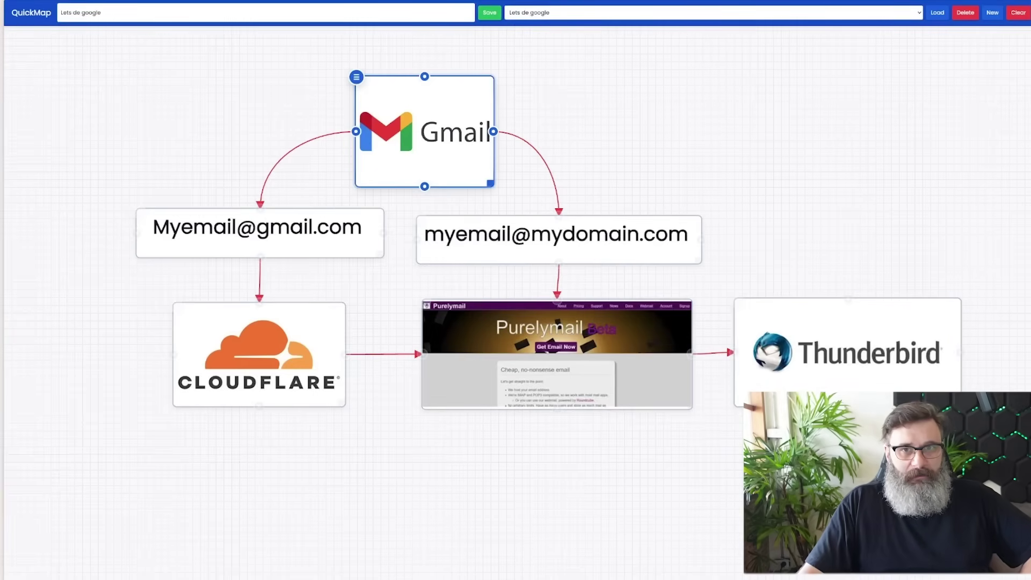